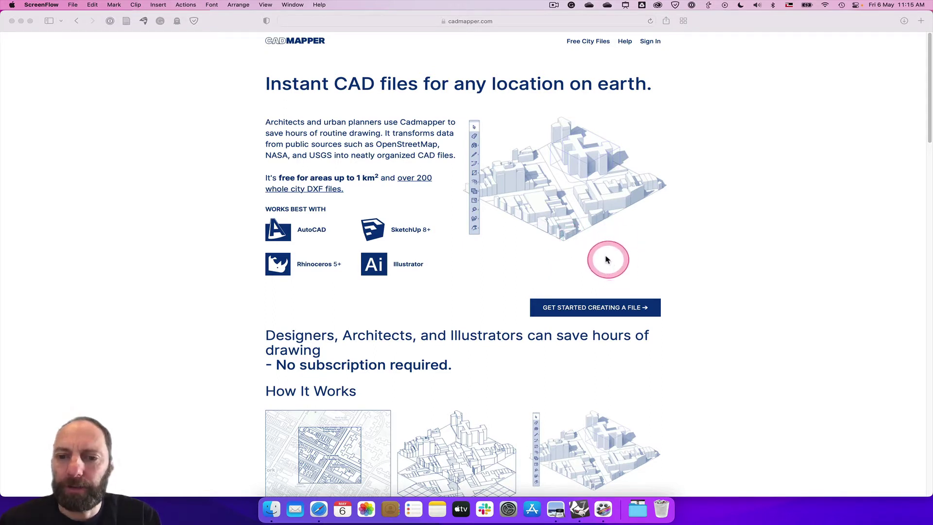
Sign in to Cadmapper with the saved browser login and reach the Create Map page.
left_click(584, 311)
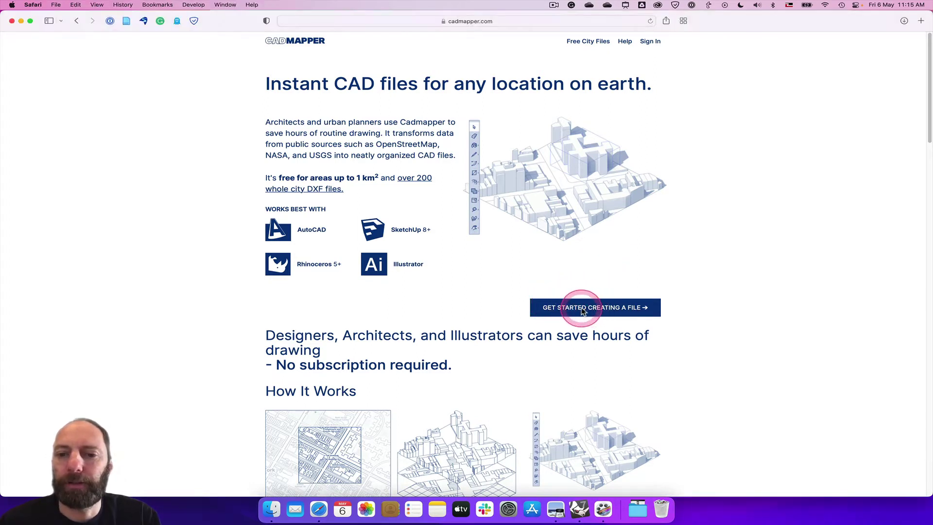
left_click(583, 312)
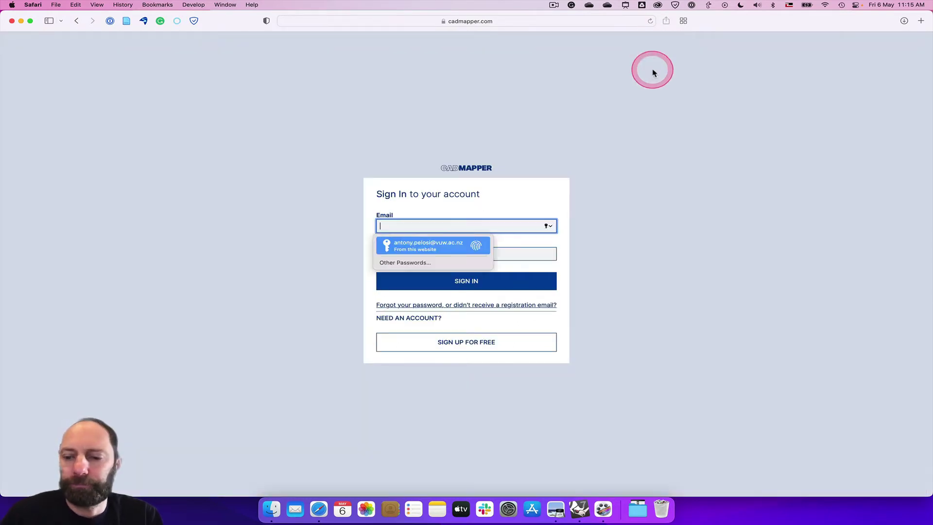
key("Return")
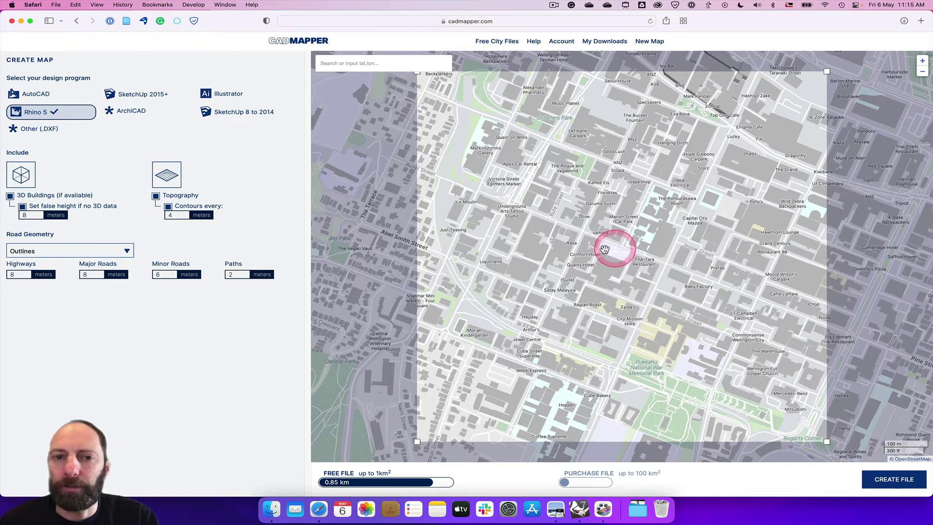
Search the map for Wellington to jump there.
left_click(341, 62)
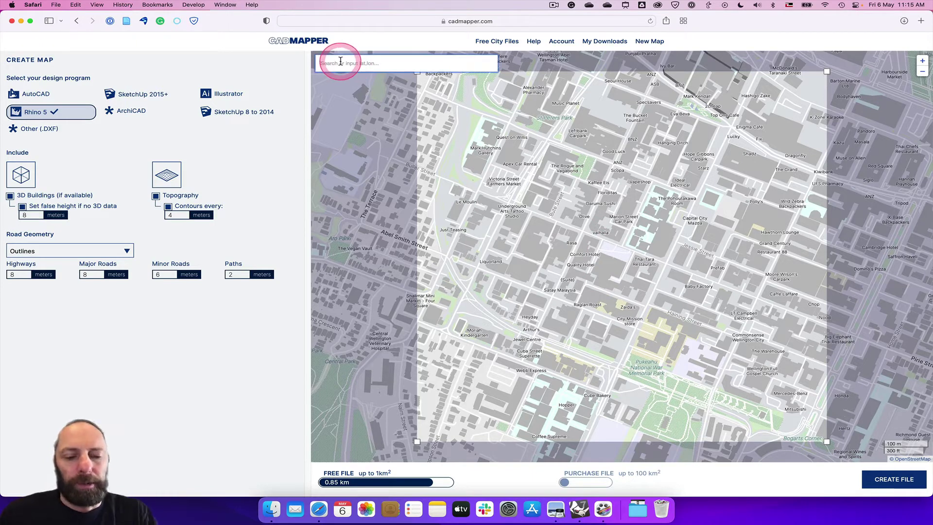
type("wellington")
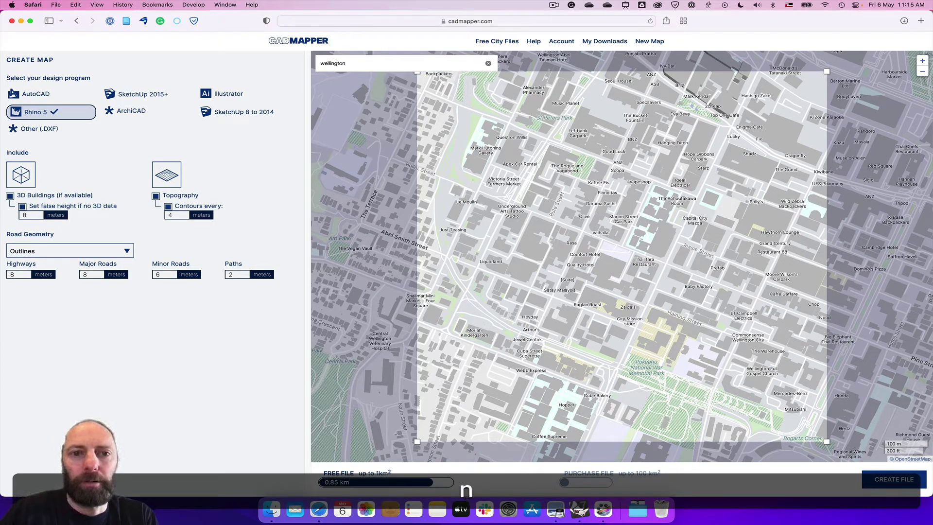
key("Return")
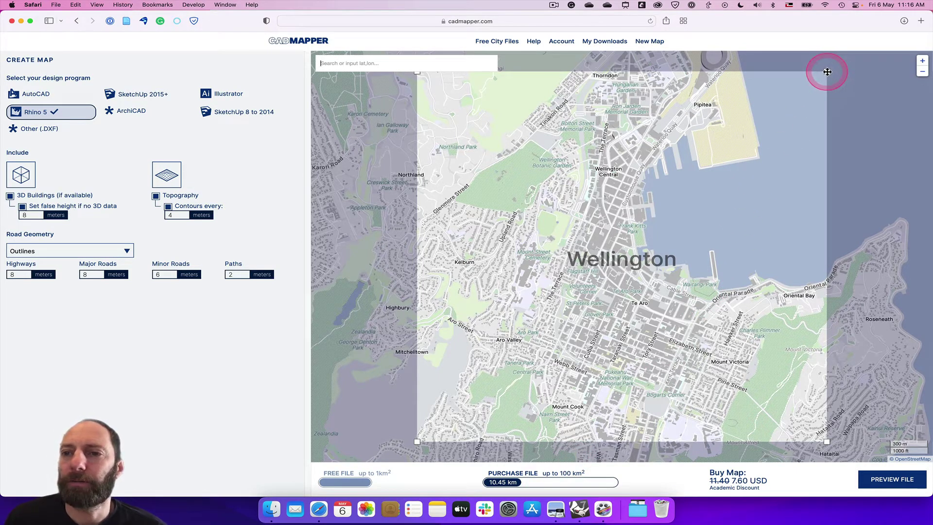
Shrink the selection box and pan central Wellington's city blocks under it.
left_click_drag(828, 72, 682, 215)
right_click(739, 266)
left_click(705, 259)
left_click_drag(704, 259, 657, 247)
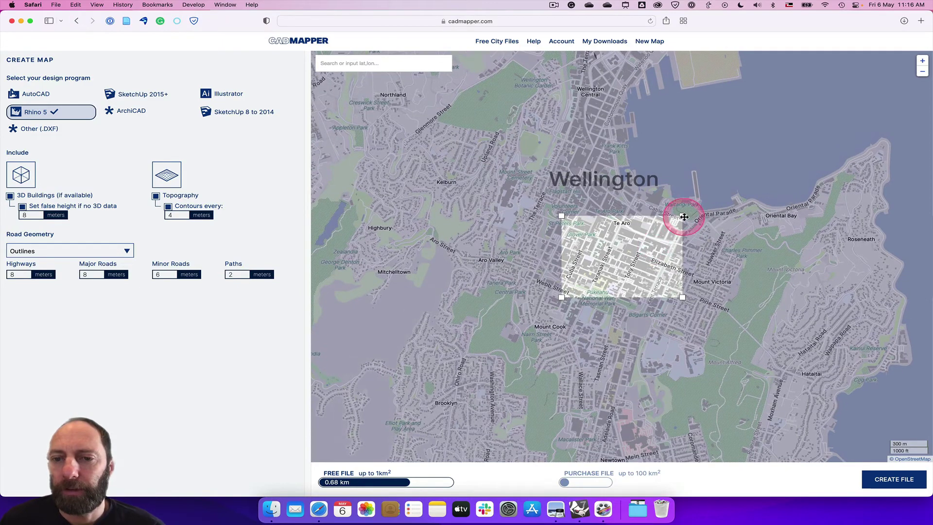
left_click_drag(682, 215, 662, 226)
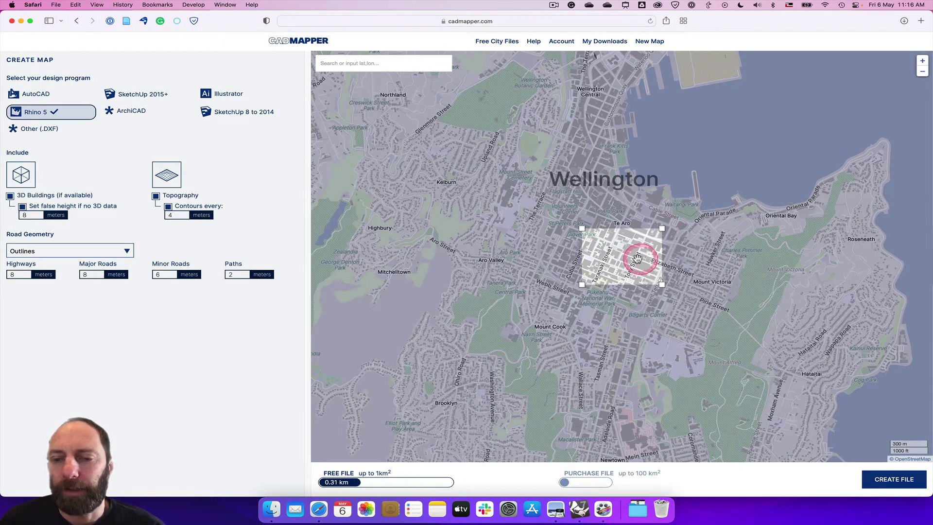
left_click_drag(634, 258, 651, 267)
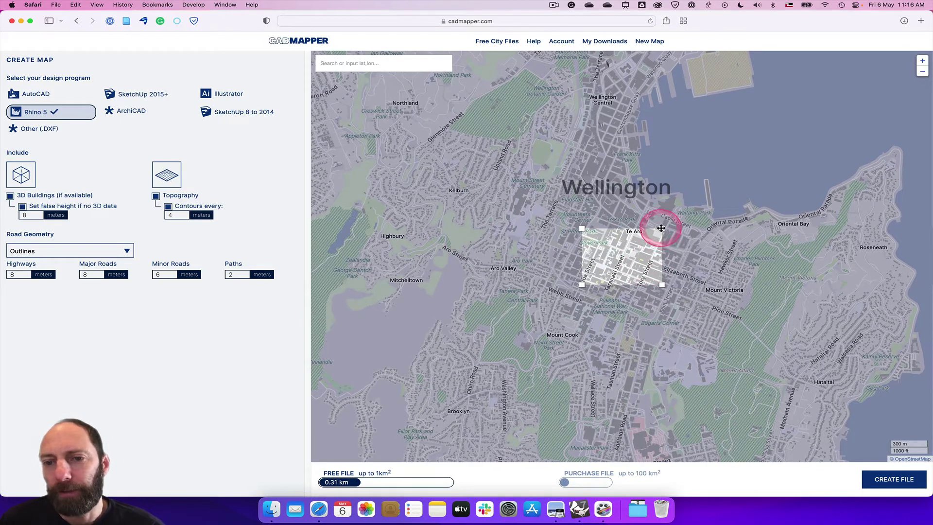
left_click_drag(631, 253, 656, 254)
scroll(691, 252, "up", 5)
left_click_drag(694, 264, 866, 265)
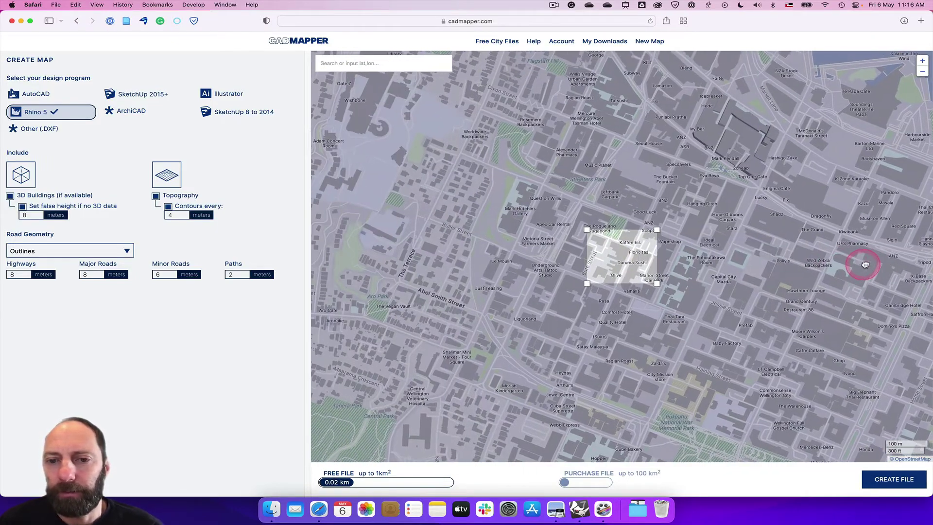
left_click_drag(748, 266, 749, 280)
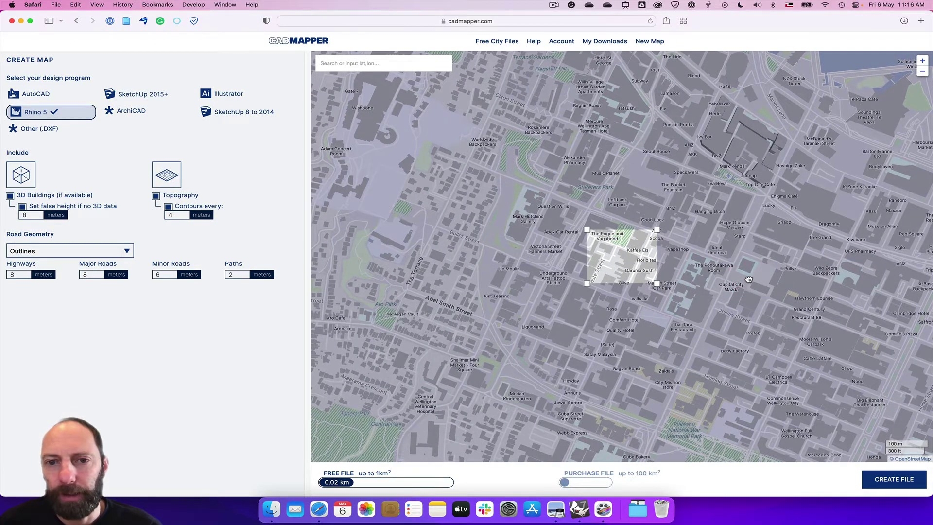
left_click_drag(750, 280, 717, 216)
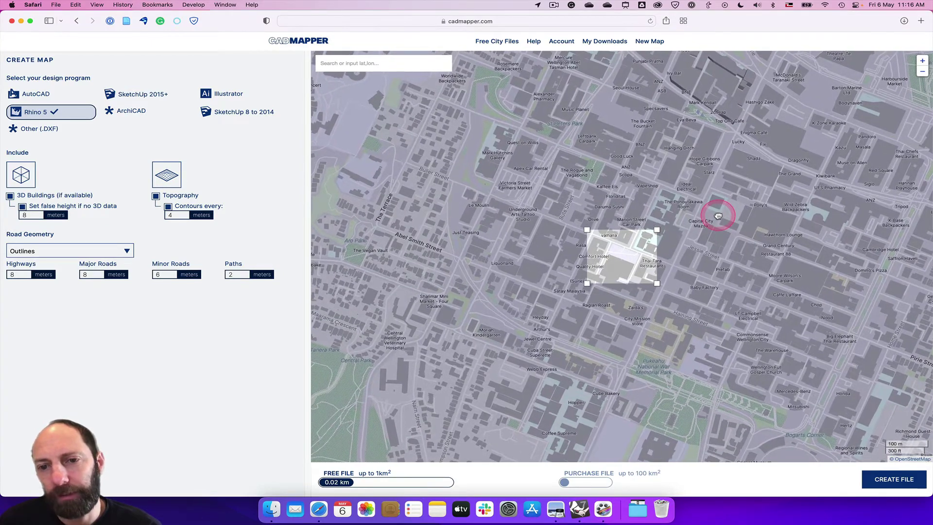
Resize the selection to about 0.03 km² over the Taranaki Street area.
scroll(727, 258, "up", 2)
left_click_drag(725, 261, 781, 249)
left_click_drag(657, 229, 683, 208)
right_click(714, 250)
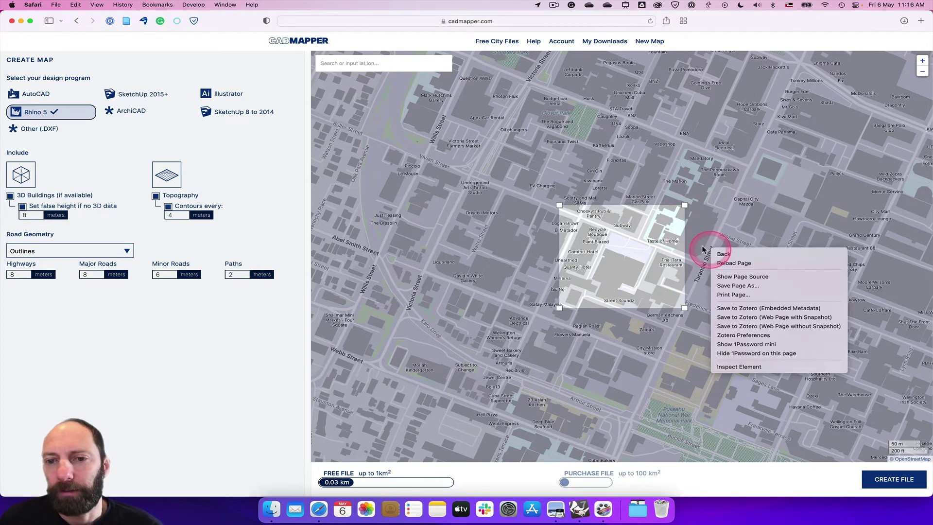
left_click(705, 247)
mouse_move(737, 218)
left_mouse_down()
mouse_move(723, 219)
mouse_move(731, 225)
left_mouse_up()
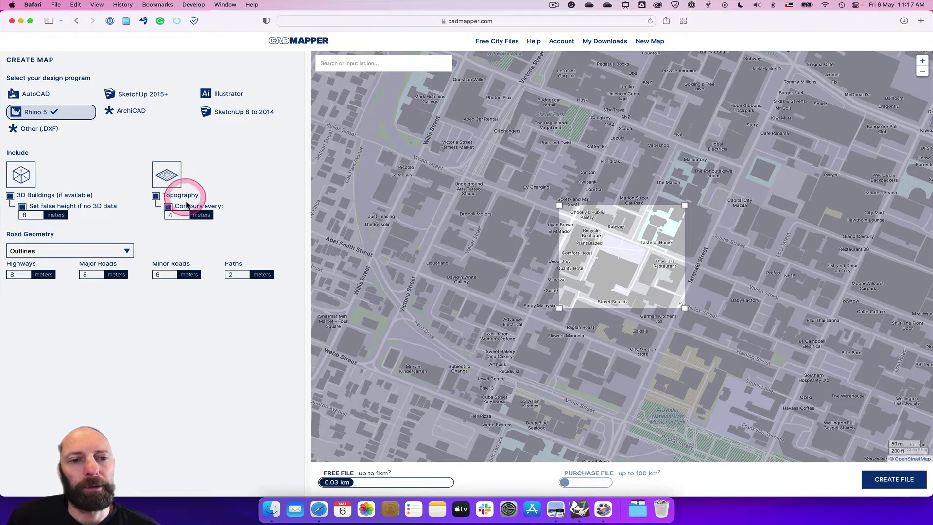
Set the topography contour interval to 4 meters.
left_click(169, 215)
type("4")
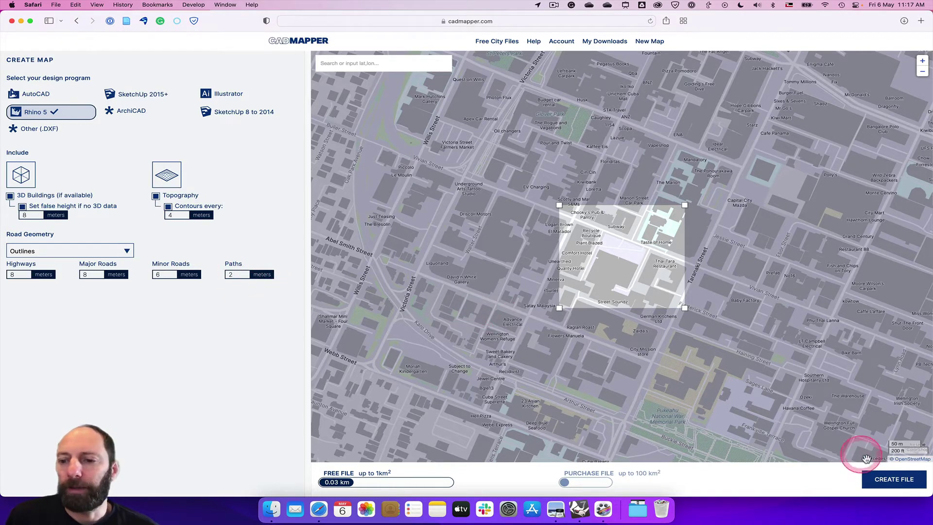
Generate the Wellington Rhino 5 file and download the 20.5 KB ZIP.
left_click(891, 481)
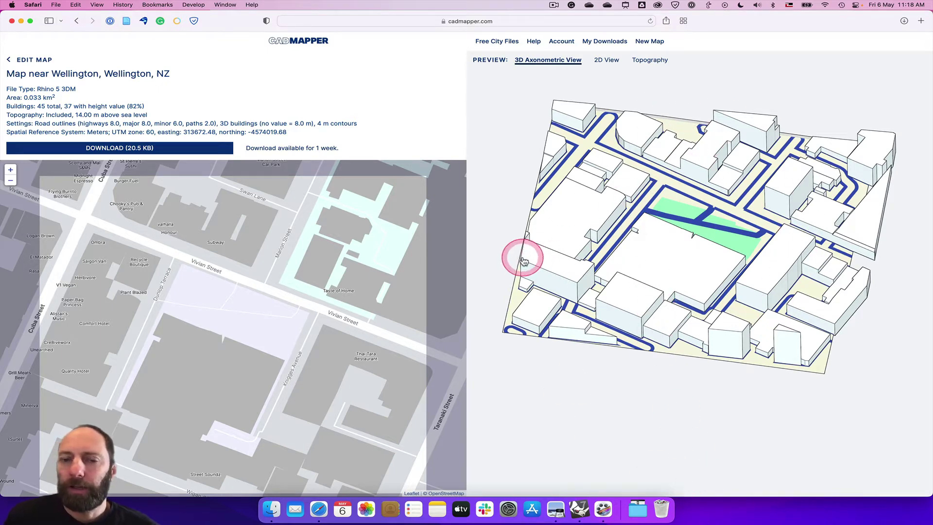
left_click(129, 151)
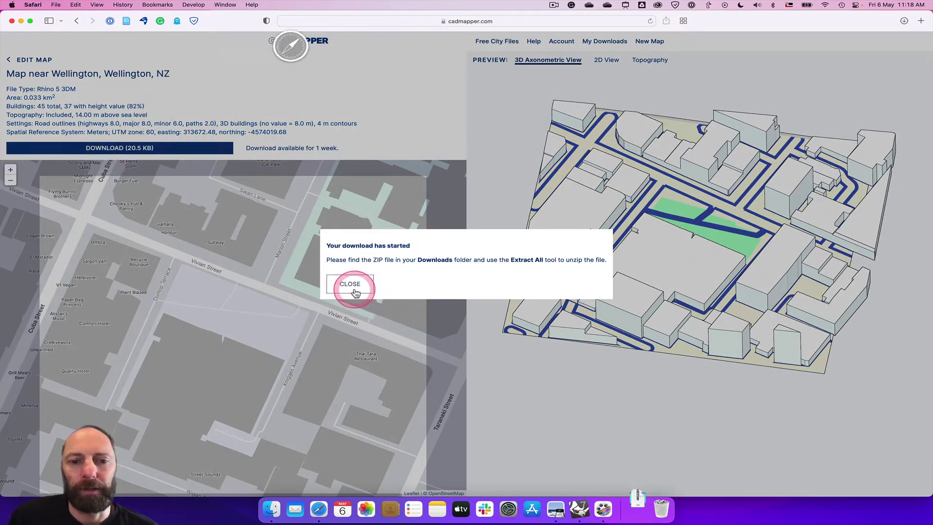
left_click(351, 285)
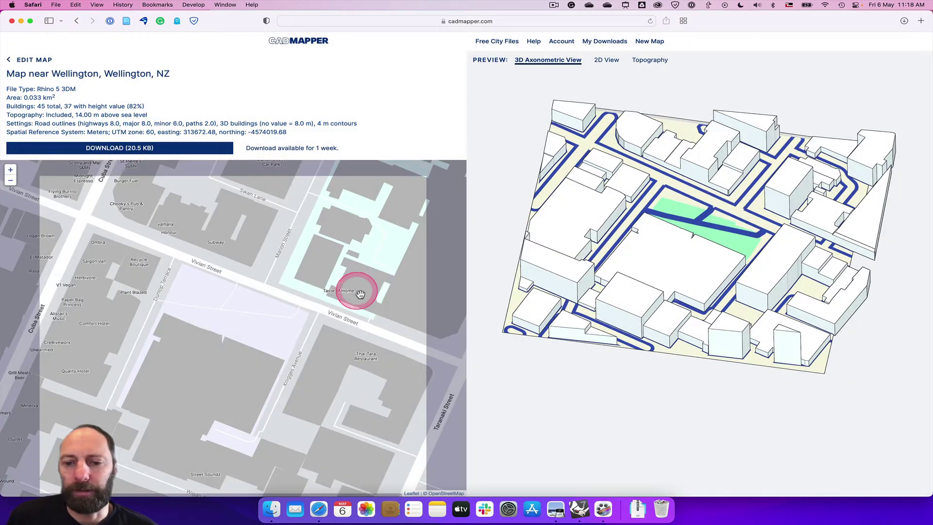
Unzip the Wellington download and open cadmapper-wellington-wellington-nz.3dm in Rhino.
left_click(640, 511)
left_click(638, 485)
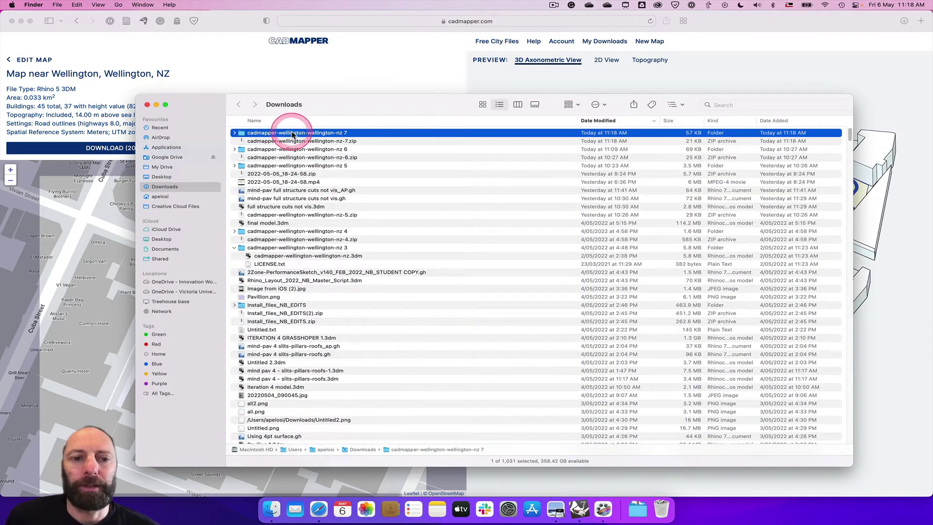
double_click(293, 133)
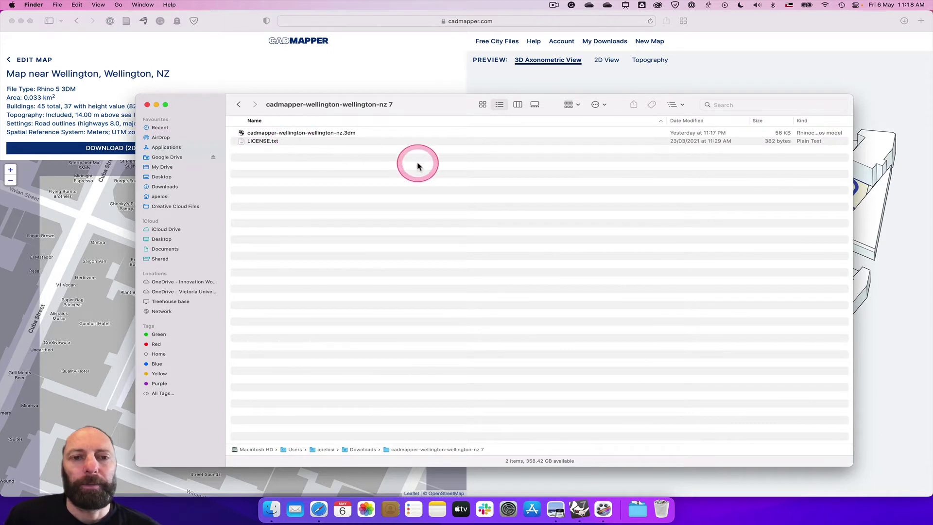
double_click(296, 134)
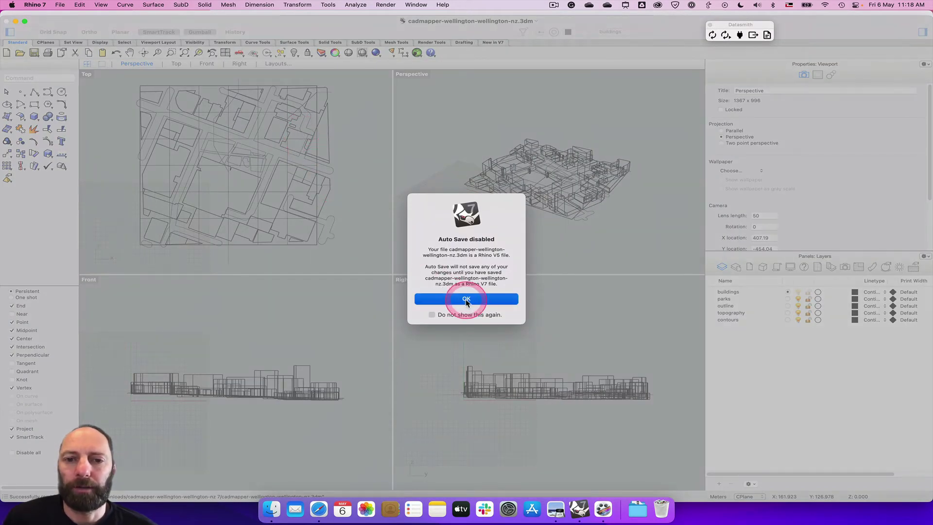
Dismiss the Auto Save notice, confirm units are Meters, and zoom into the buildings.
left_click(466, 299)
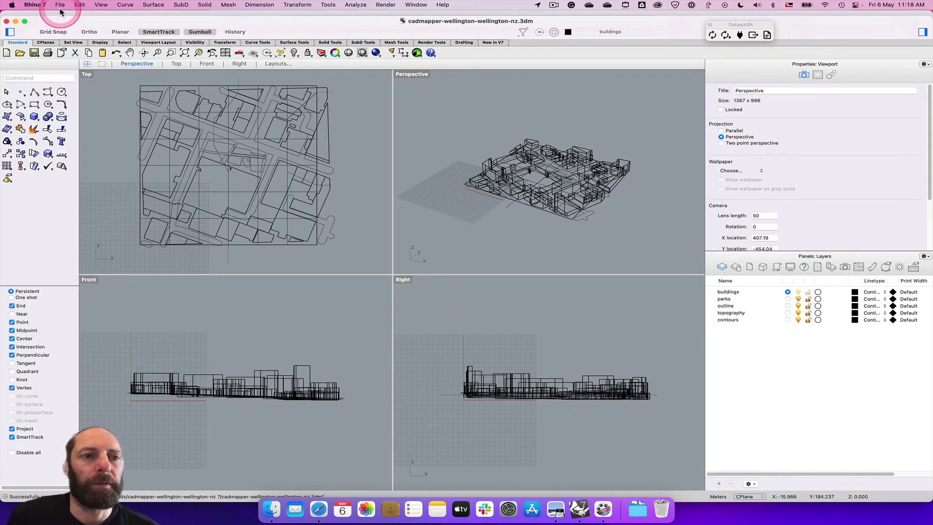
left_click(60, 6)
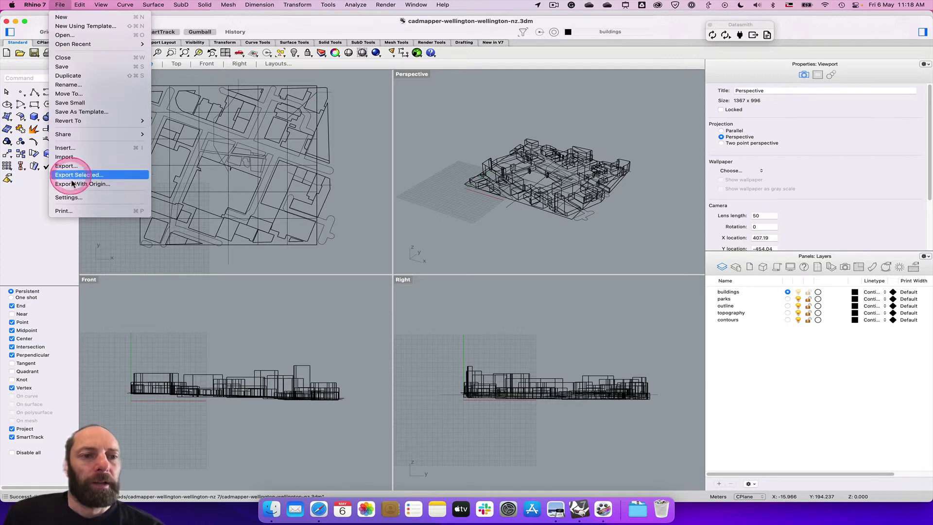
left_click(76, 198)
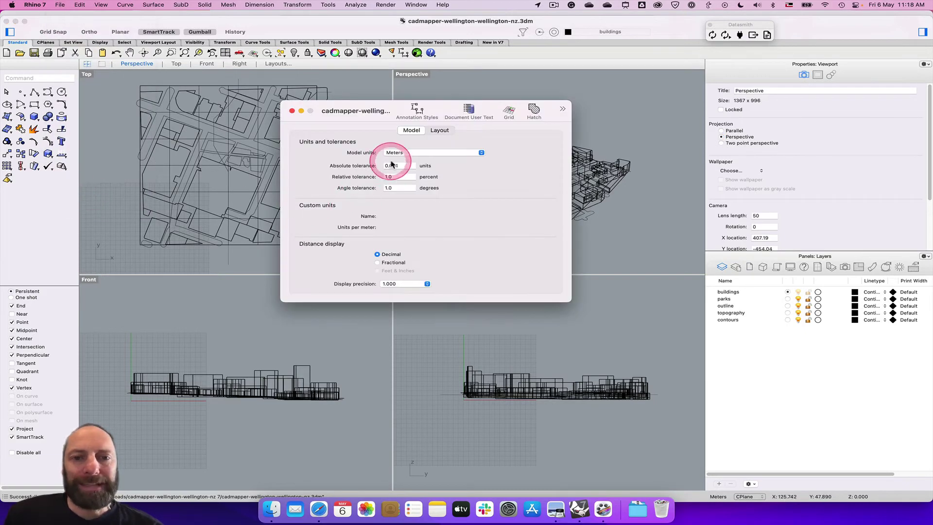
left_click(293, 111)
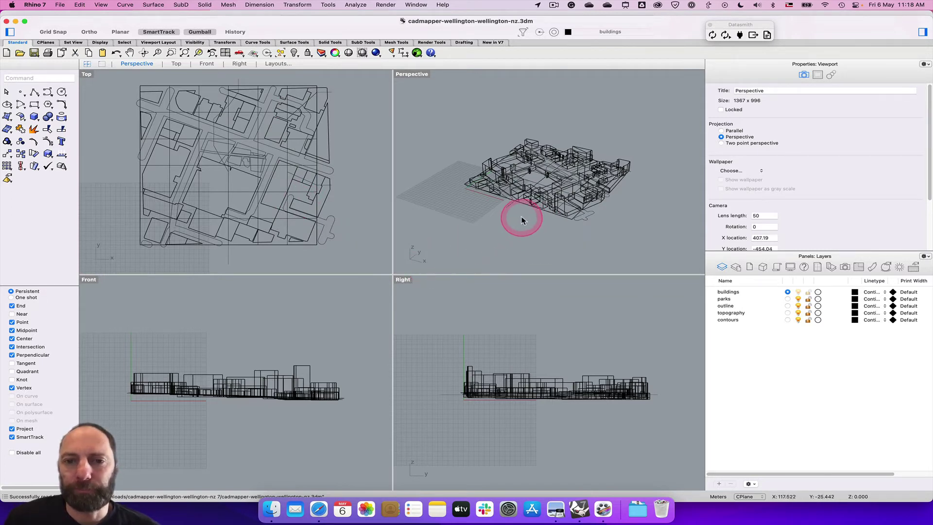
right_click_drag(505, 210, 580, 225)
scroll(579, 219, "up", 10)
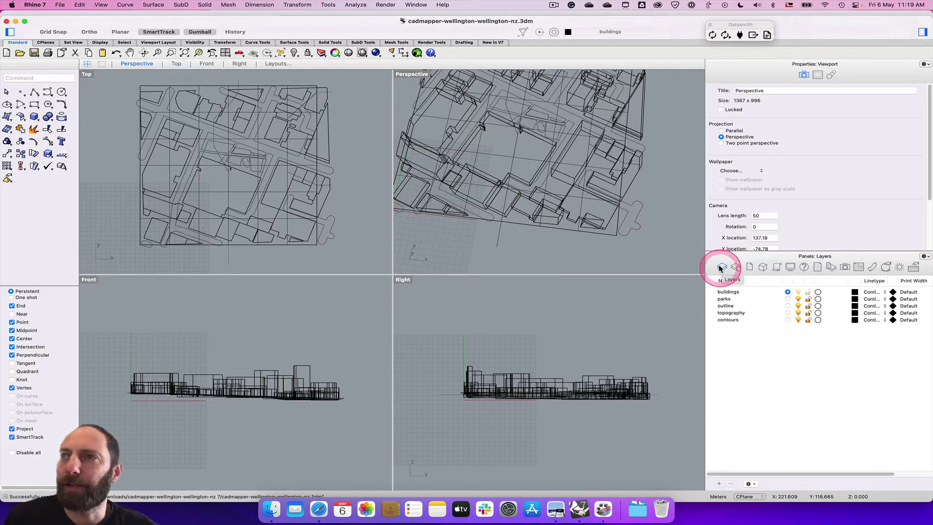
Switch the Perspective viewport to Rendered display and orbit to a steeper angle.
right_click_drag(648, 248, 587, 223)
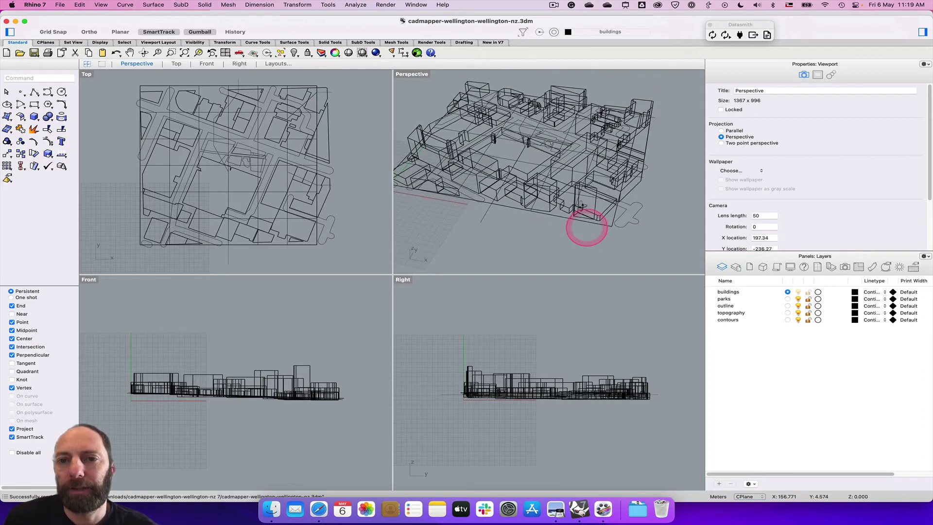
left_click(409, 75)
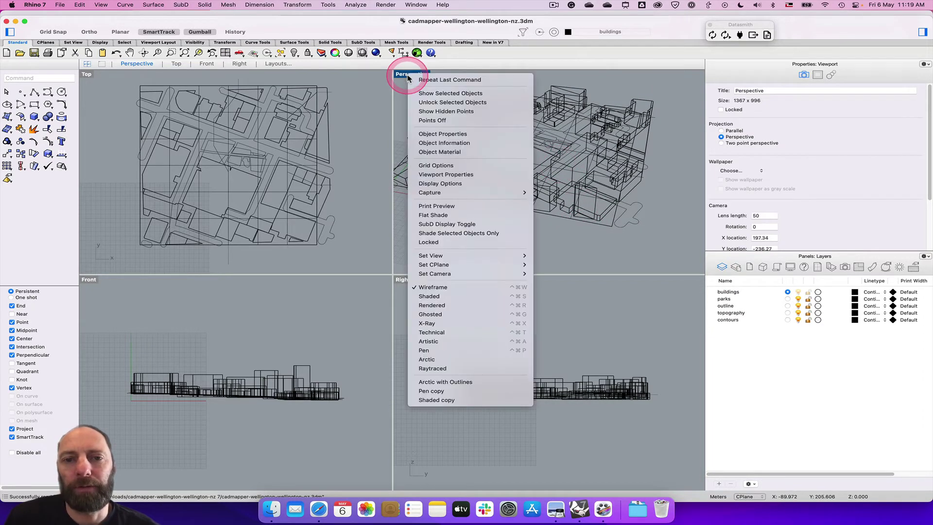
left_click(432, 306)
mouse_move(482, 230)
right_mouse_down()
mouse_move(481, 220)
mouse_move(483, 248)
mouse_move(484, 223)
right_mouse_up()
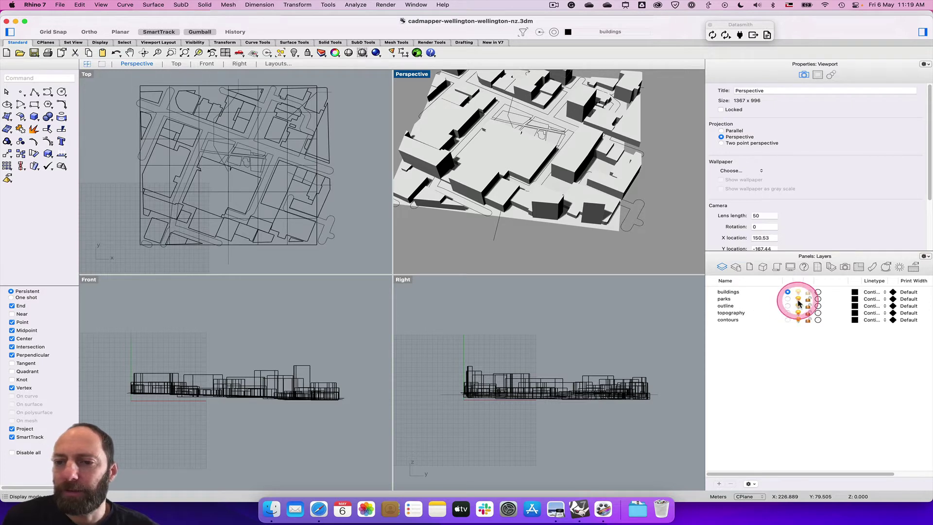
Turn the parks, outline, topography and contours layers off, then back on.
left_click(798, 299)
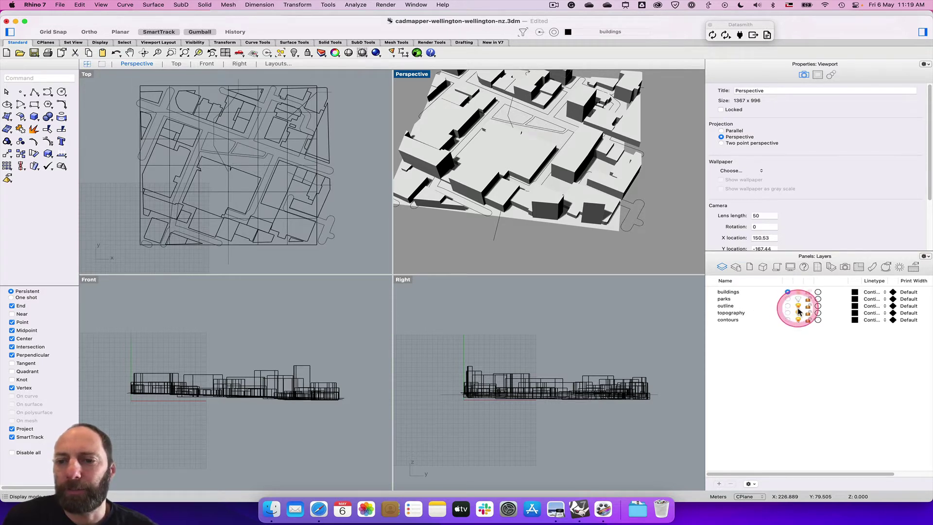
left_click(798, 306)
left_click(798, 313)
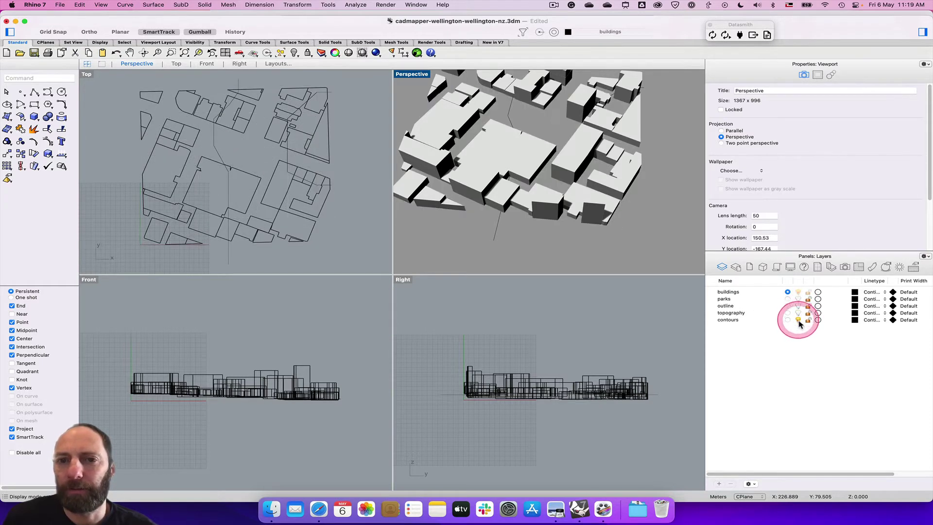
left_click(799, 320)
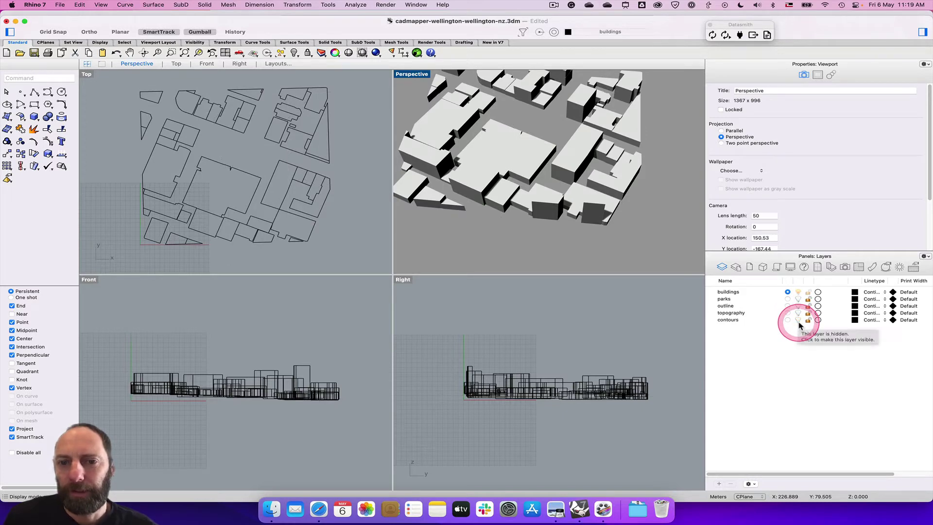
left_click(798, 320)
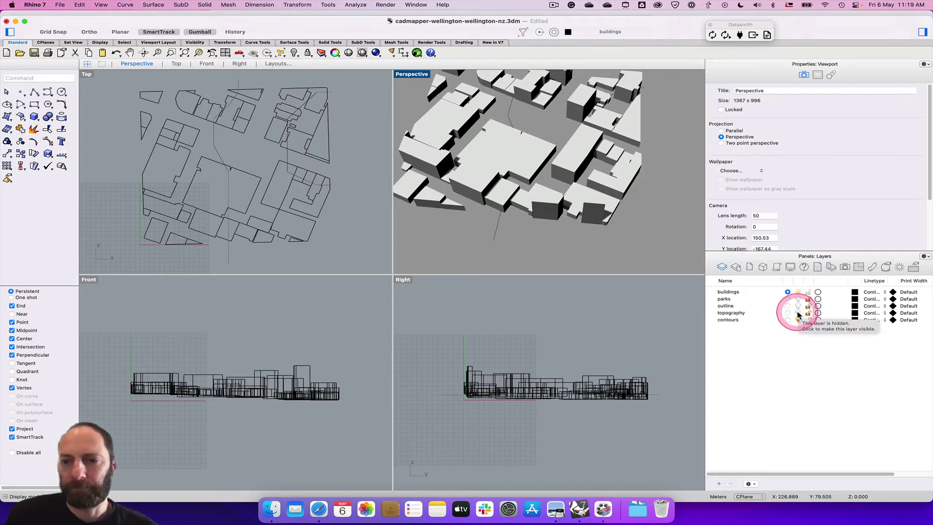
left_click(799, 313)
left_click(798, 306)
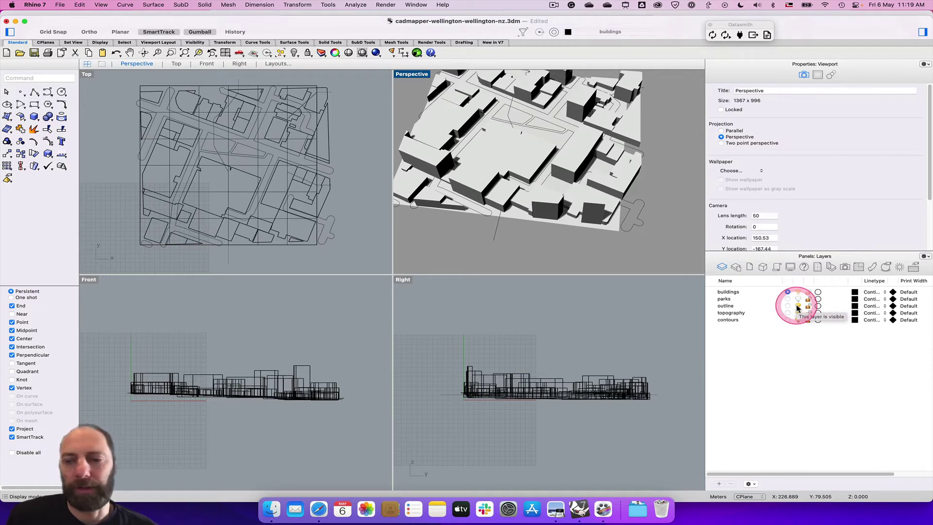
left_click(799, 299)
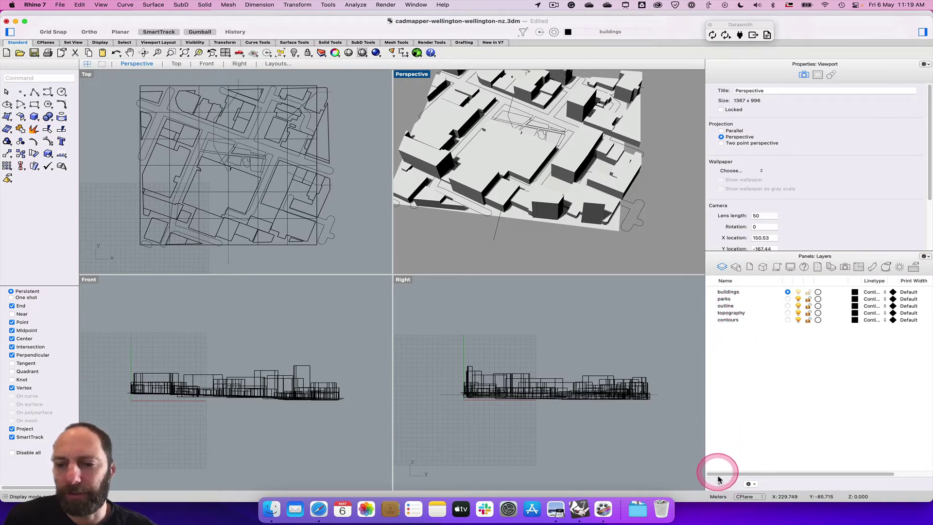
Create a layer named paths, make it current, and hide the topography layer.
left_click(719, 485)
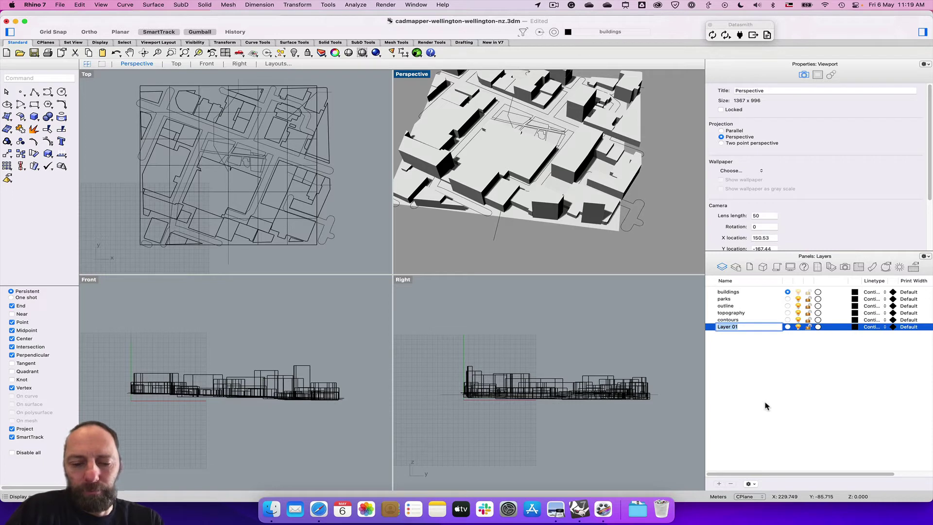
type("pa")
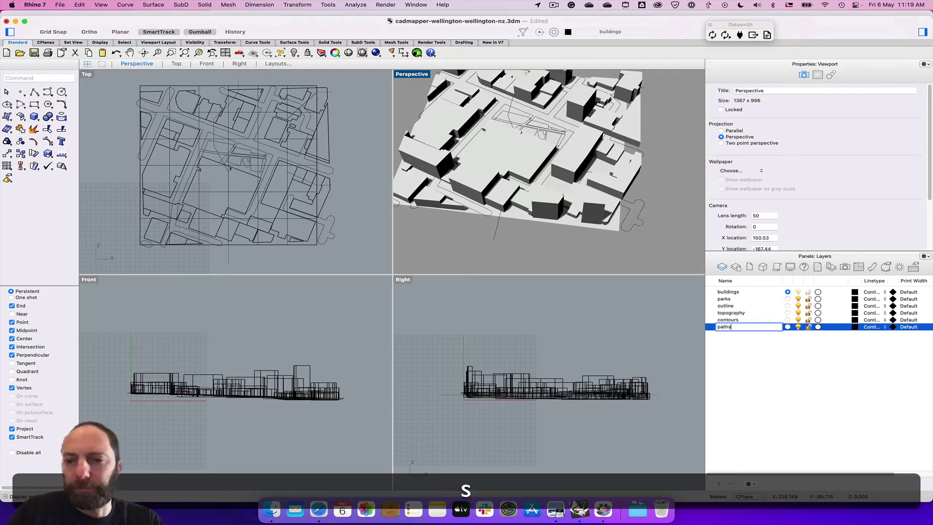
type("ths")
key("Return")
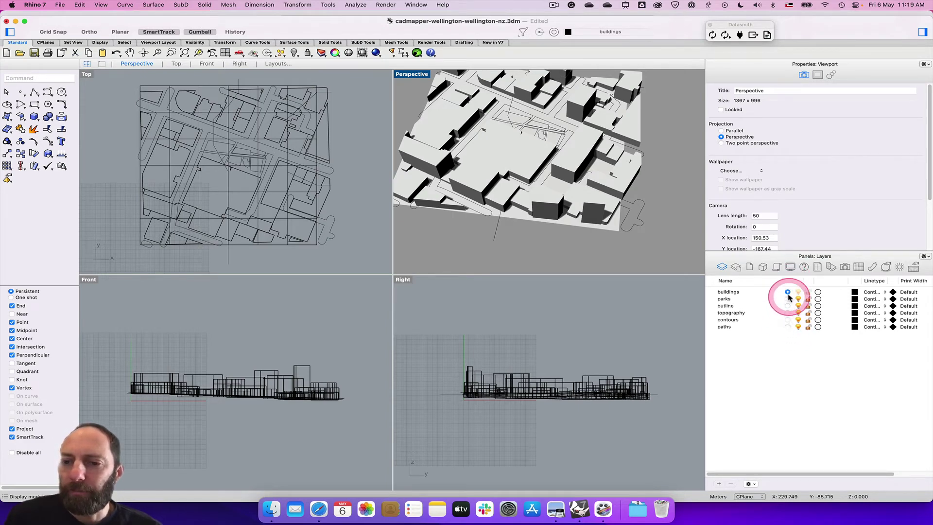
left_click(788, 327)
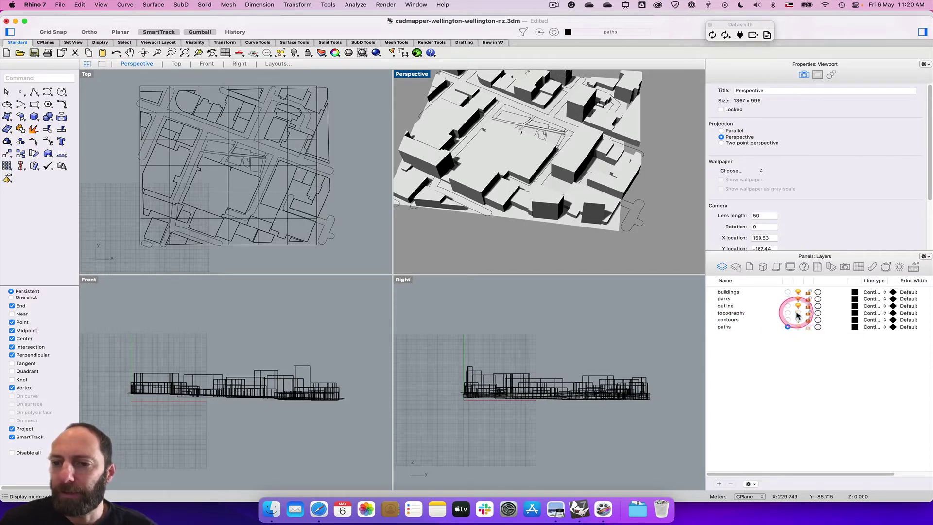
left_click(798, 313)
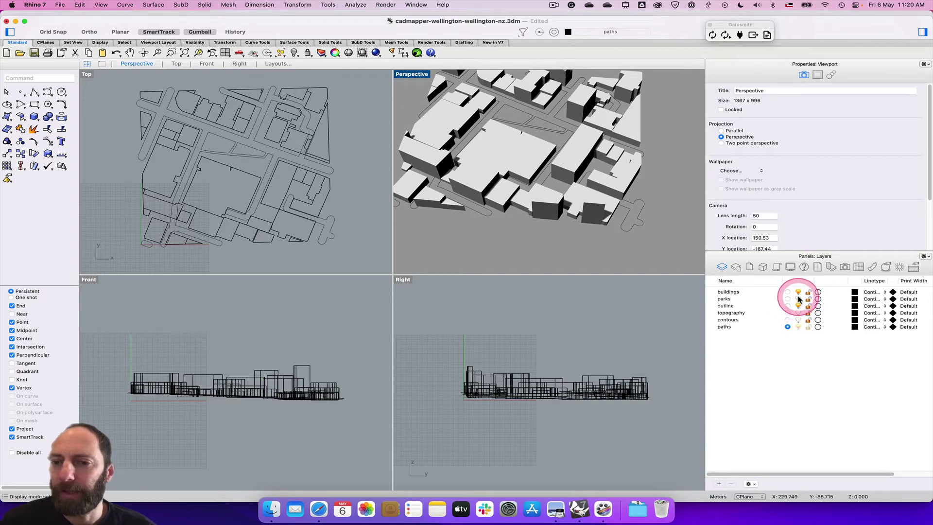
Hide the buildings layer and window-select all six road outline curves.
left_click(798, 292)
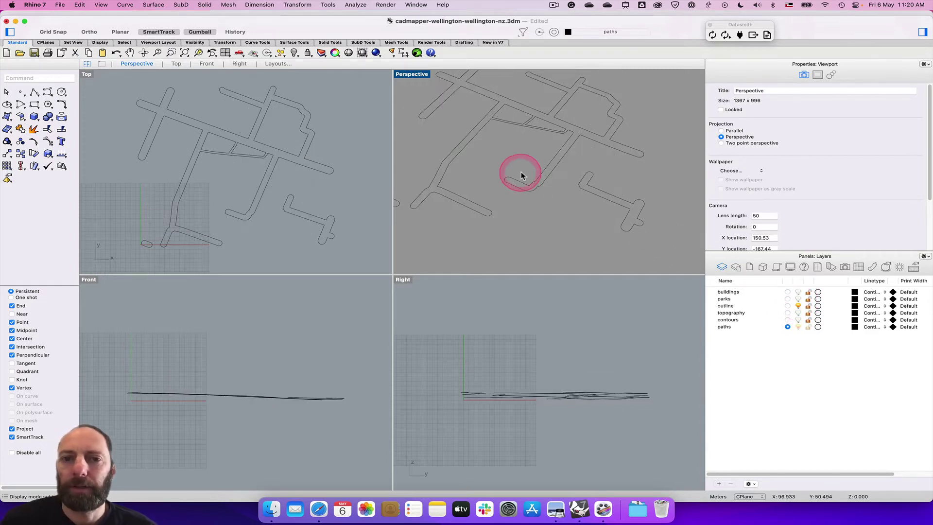
right_click_drag(521, 173, 542, 175)
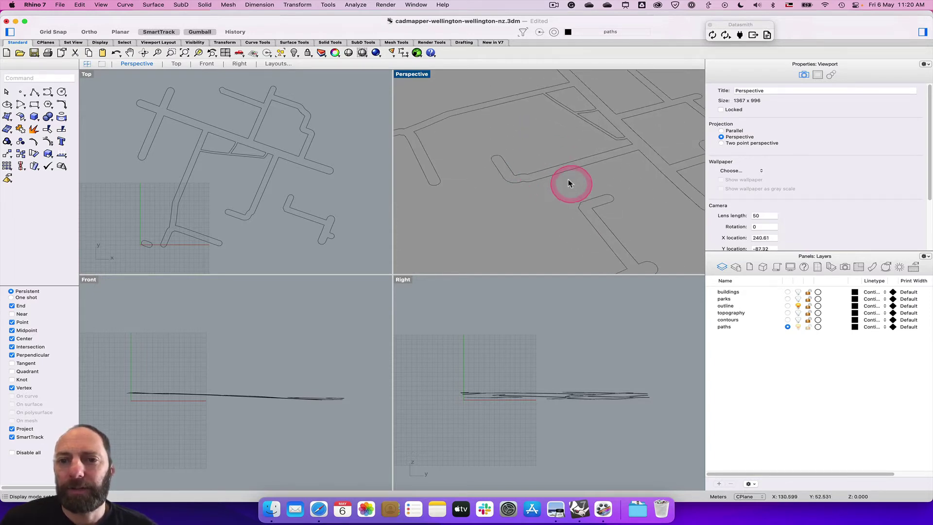
left_click(563, 175)
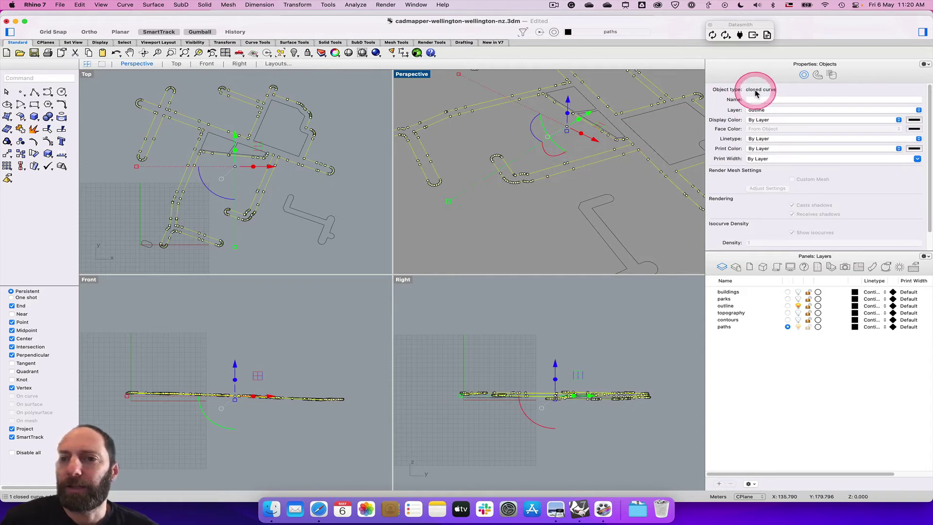
mouse_move(543, 182)
right_mouse_down()
mouse_move(541, 190)
mouse_move(532, 165)
mouse_move(539, 180)
right_mouse_up()
left_click(562, 201)
scroll(565, 201, "down", 3)
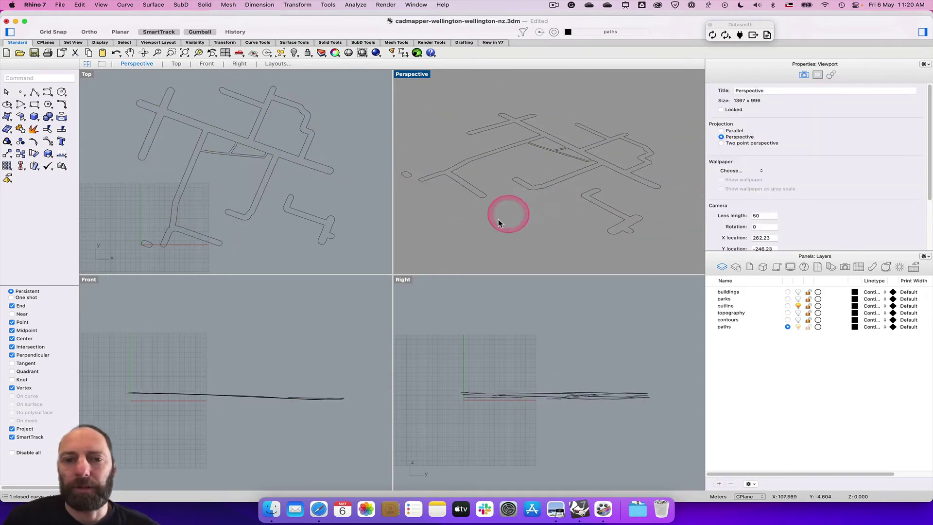
mouse_move(498, 223)
right_mouse_down()
mouse_move(507, 217)
mouse_move(514, 229)
right_mouse_up()
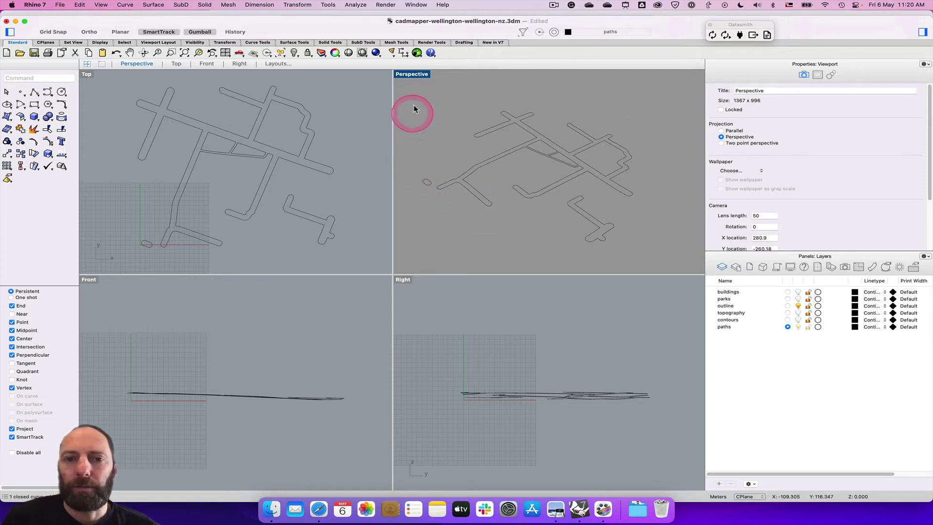
left_click_drag(413, 104, 659, 262)
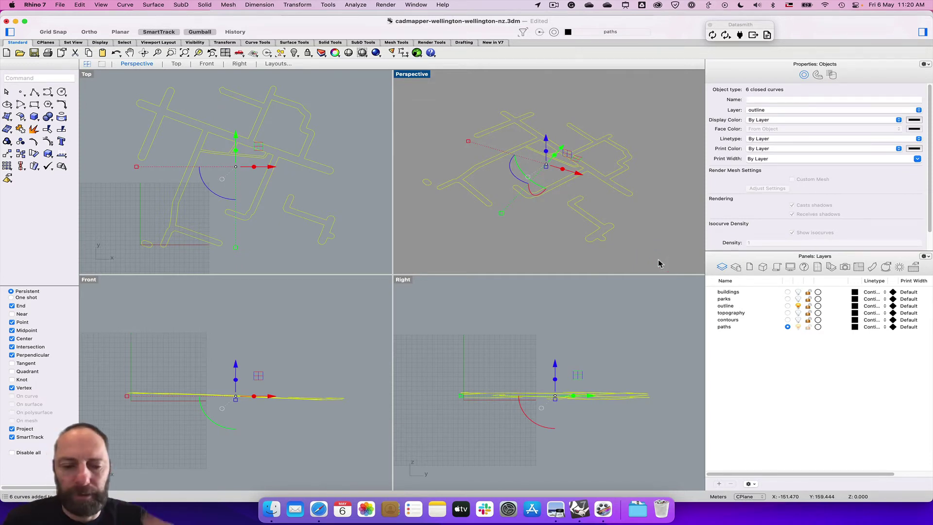
Explode the road outlines into 399 open curves and run Patch on them.
type("exp")
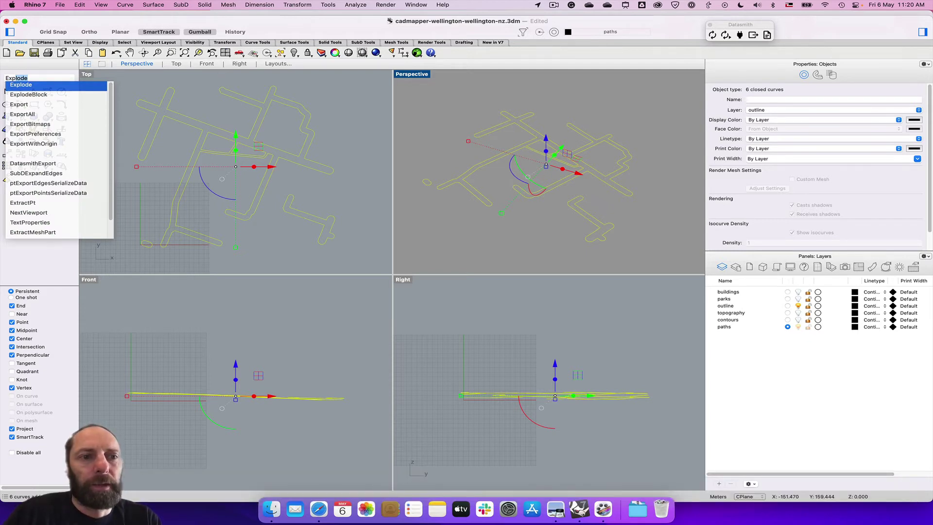
key("Return")
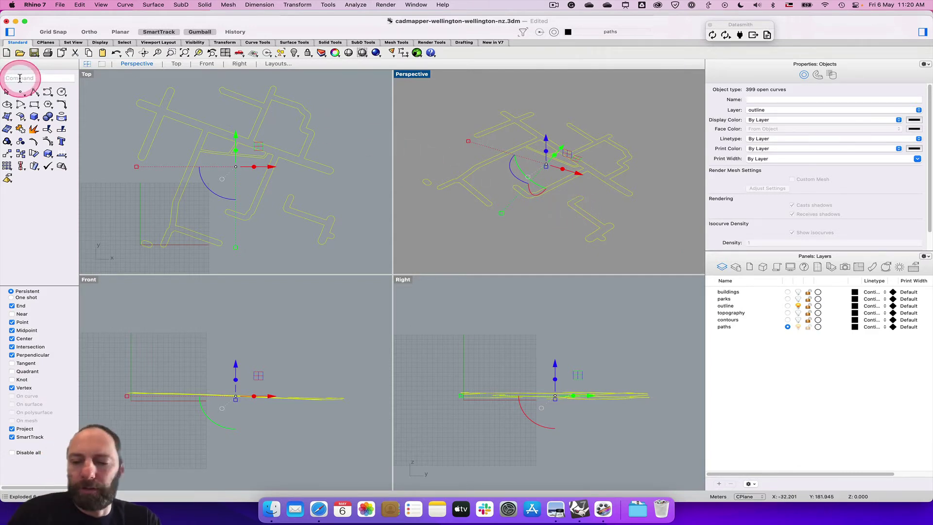
type("Patch")
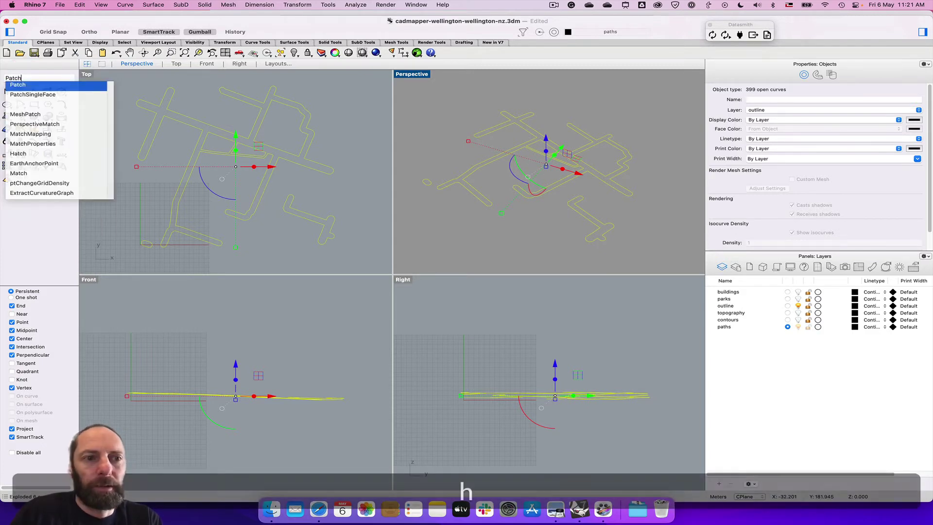
key("Return")
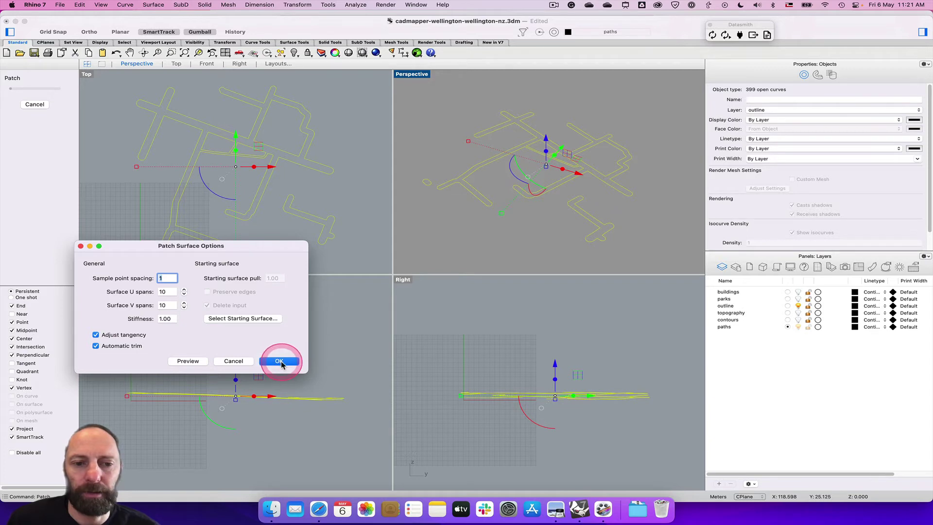
Preview and accept the patch surface over the road curves, then select the new surface.
left_click(188, 362)
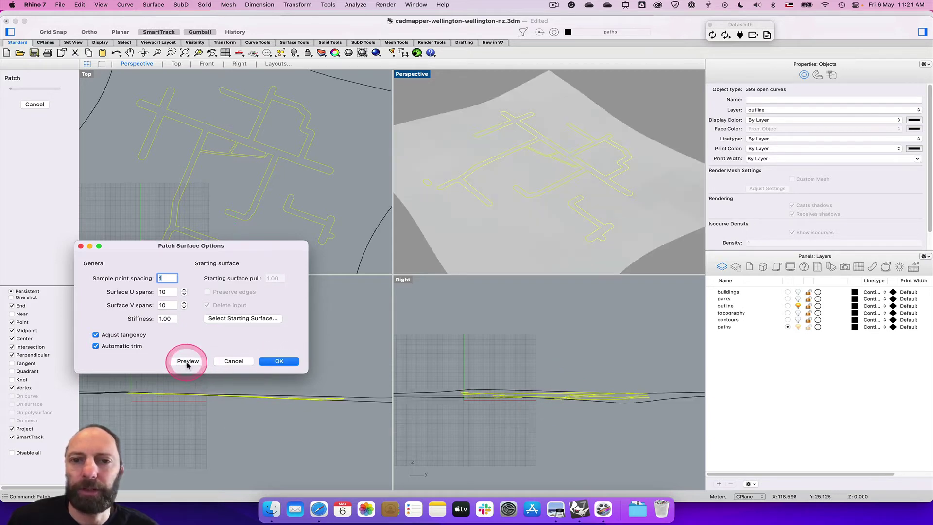
mouse_move(502, 235)
right_mouse_down()
mouse_move(495, 206)
mouse_move(510, 234)
right_mouse_up()
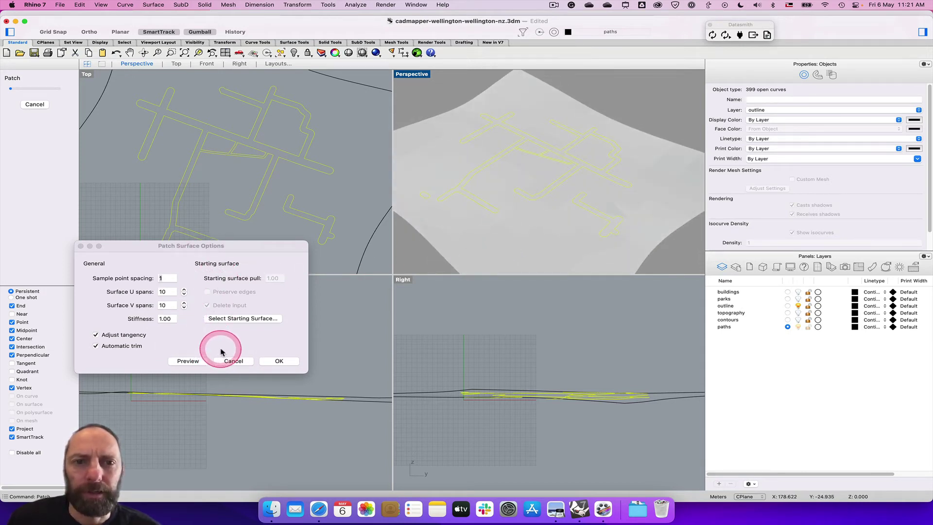
left_click(280, 359)
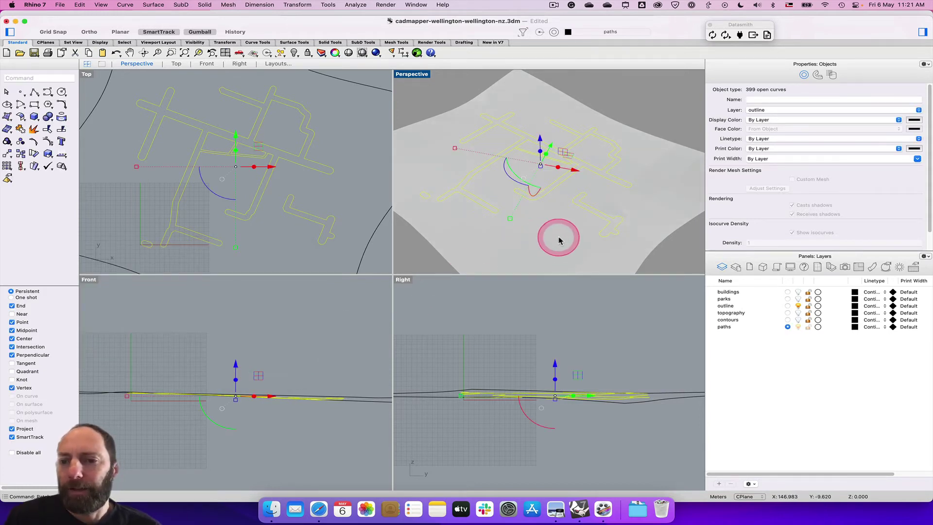
right_click_drag(559, 238, 558, 235)
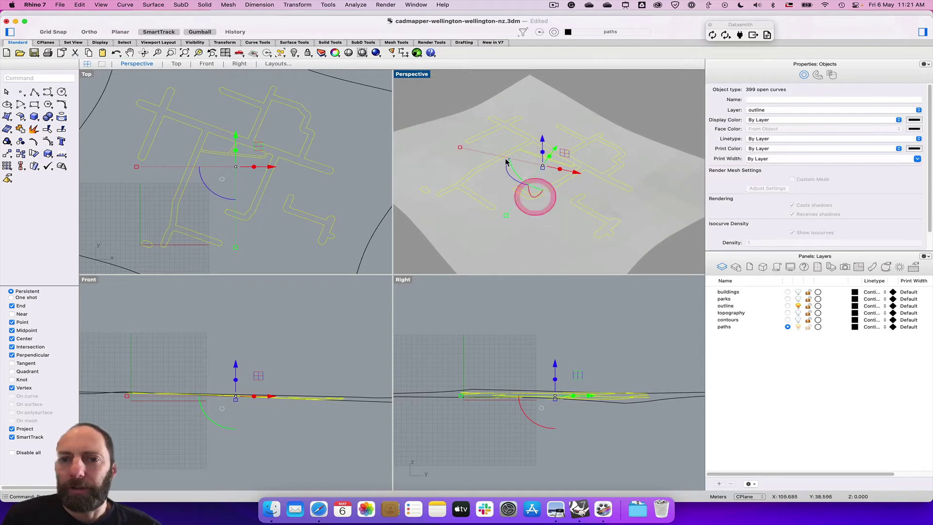
left_click(441, 139)
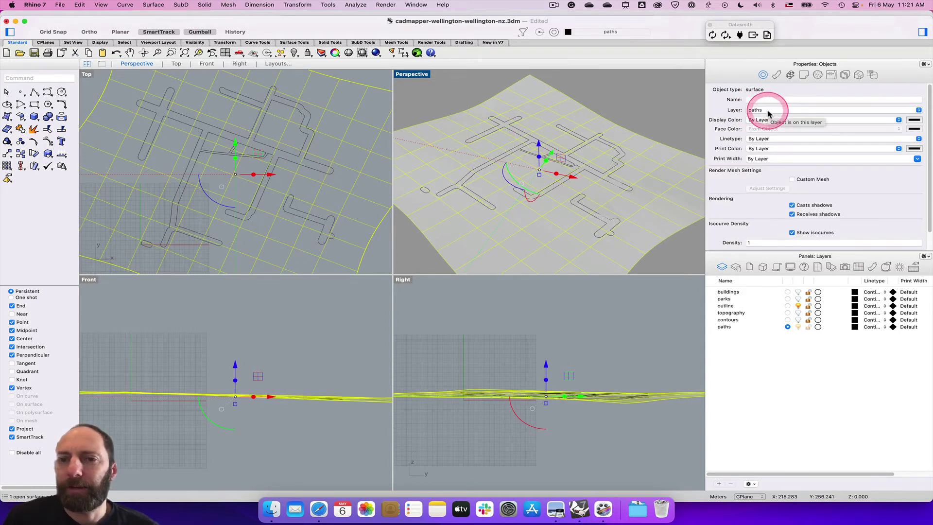
left_click(607, 148)
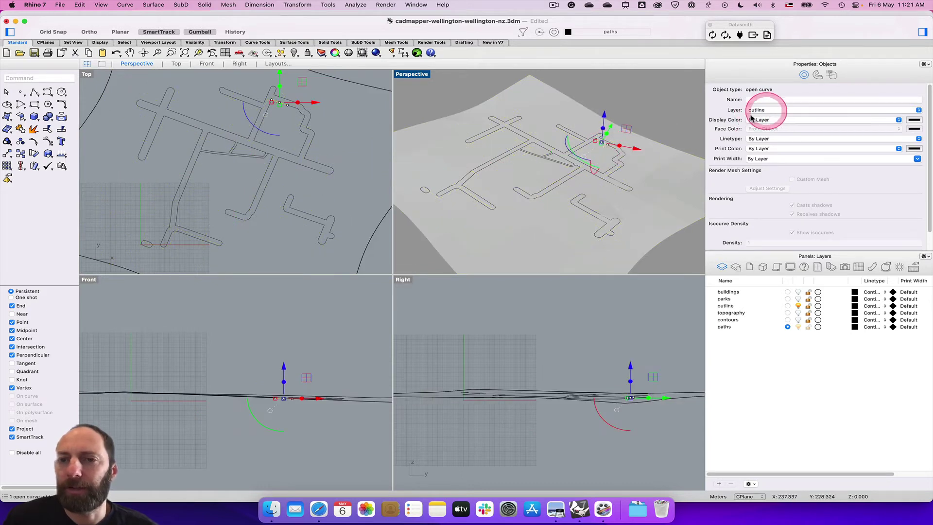
left_click(659, 112)
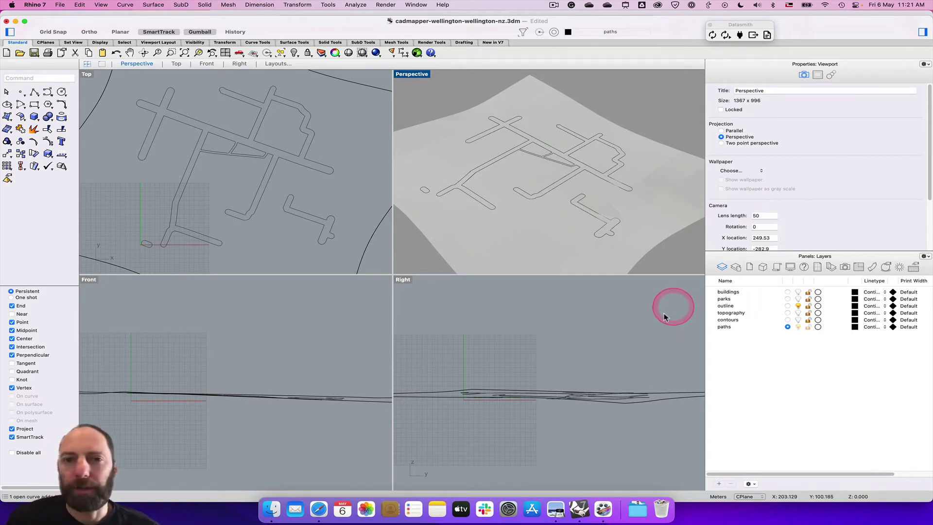
right_click_drag(462, 229, 469, 235)
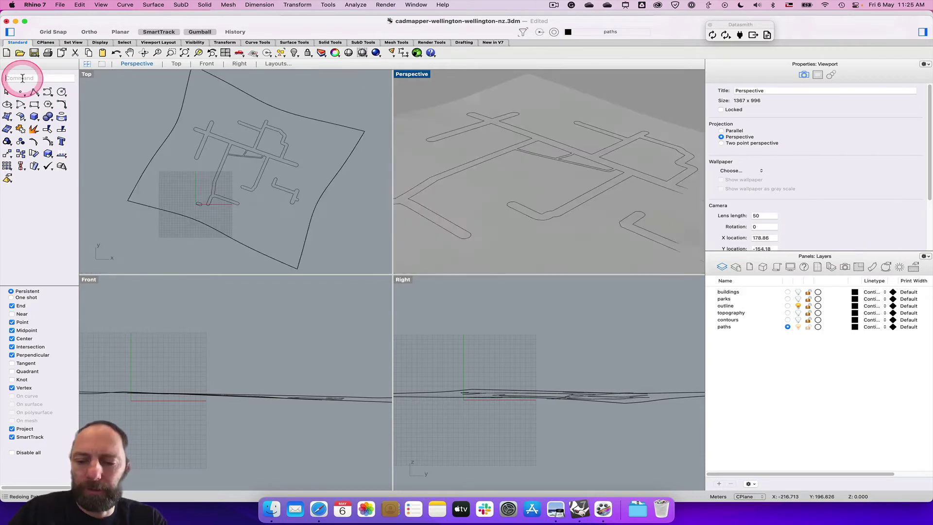
Split the terrain surface using the window-selected road outline curves as cutters.
type("Split")
key("Return")
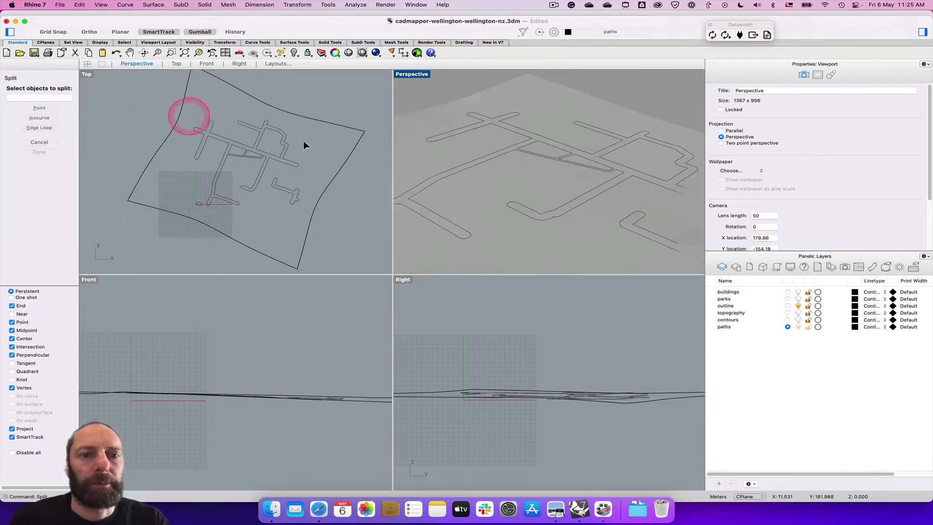
left_click(545, 104)
key("Return")
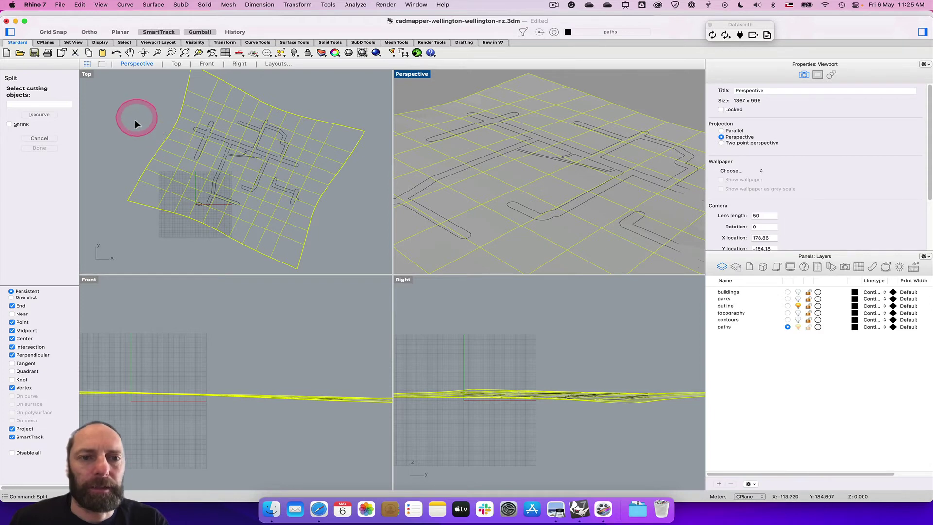
left_click_drag(115, 101, 244, 178)
left_click_drag(308, 217, 321, 222)
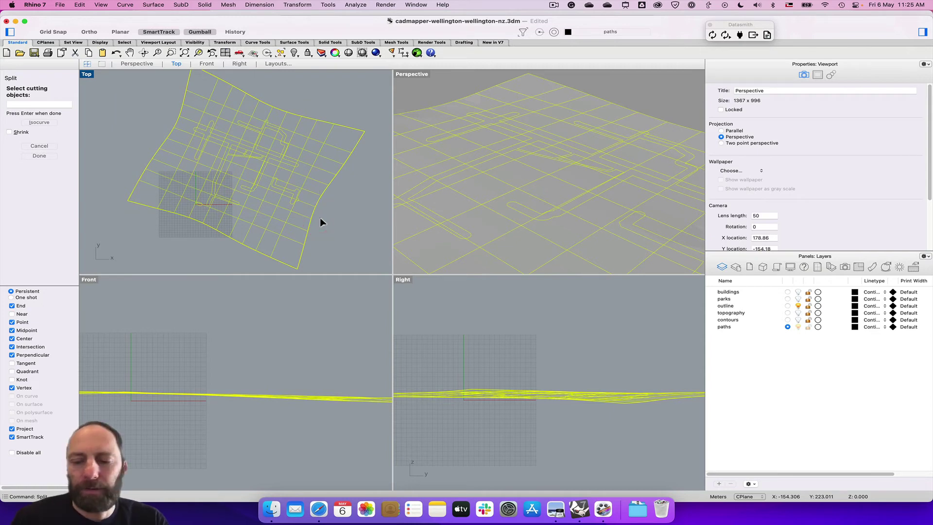
key("Return")
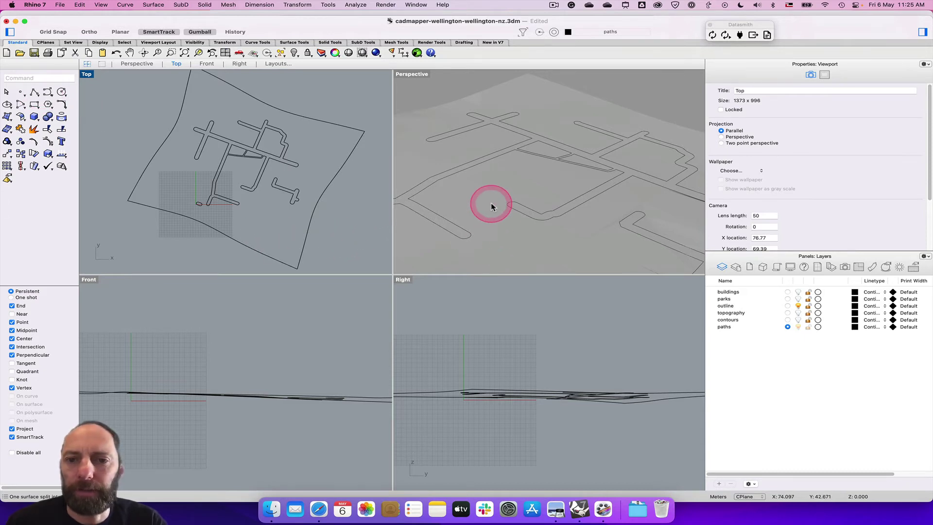
Delete the surrounding terrain, the piece between roads, the sliver and the square parcel surfaces.
left_click(479, 198)
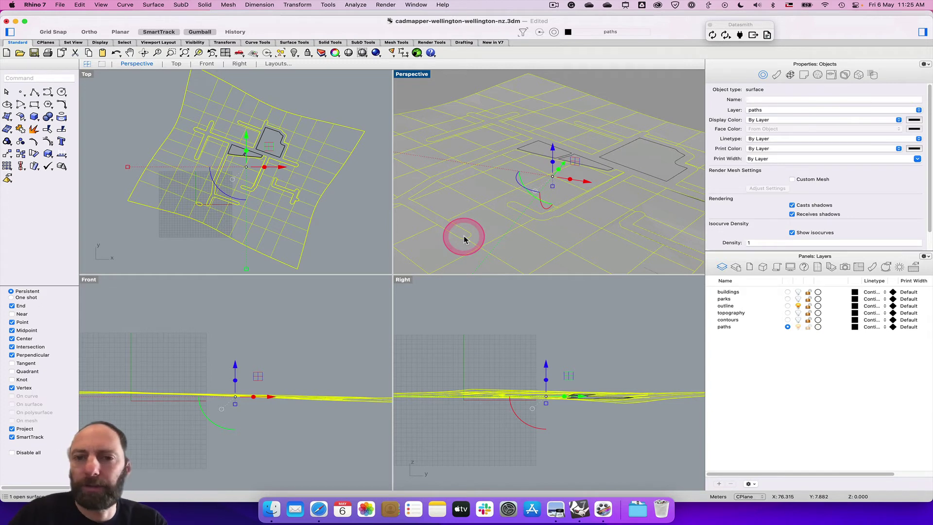
key("BackSpace")
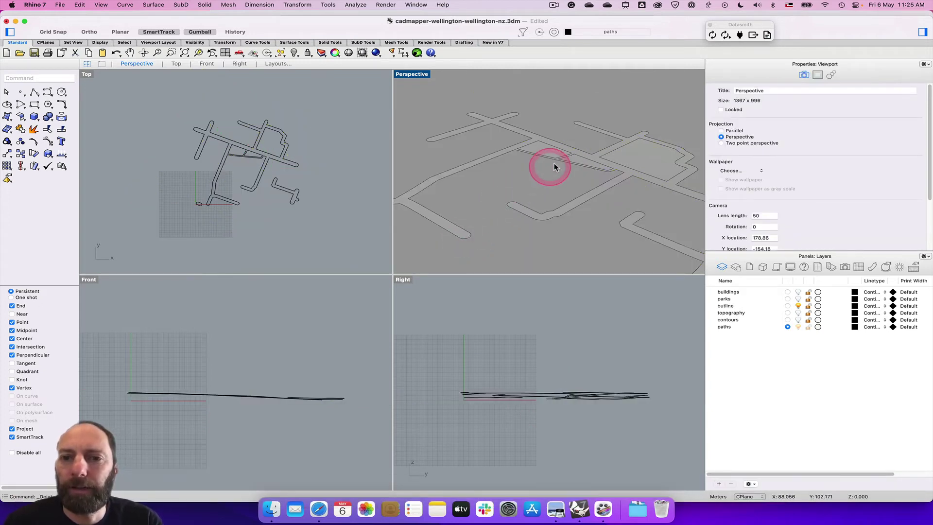
scroll(554, 168, "up", 5)
left_click(547, 126)
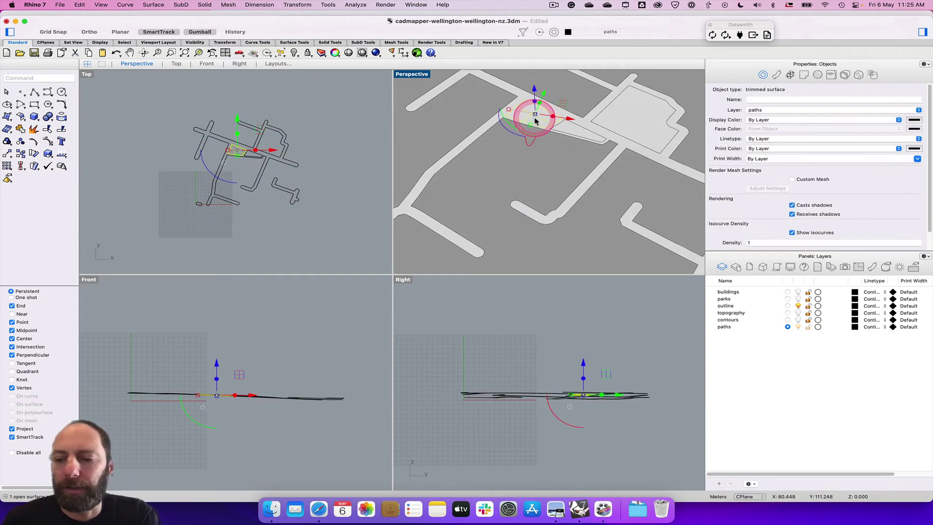
key("BackSpace")
left_click(579, 129)
key("BackSpace")
left_click(627, 139)
key("BackSpace")
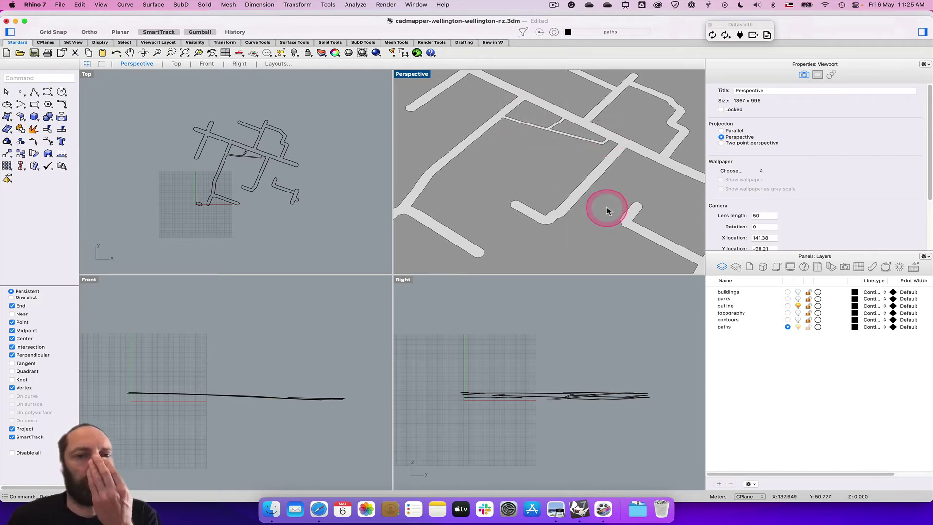
right_click_drag(607, 210, 559, 190)
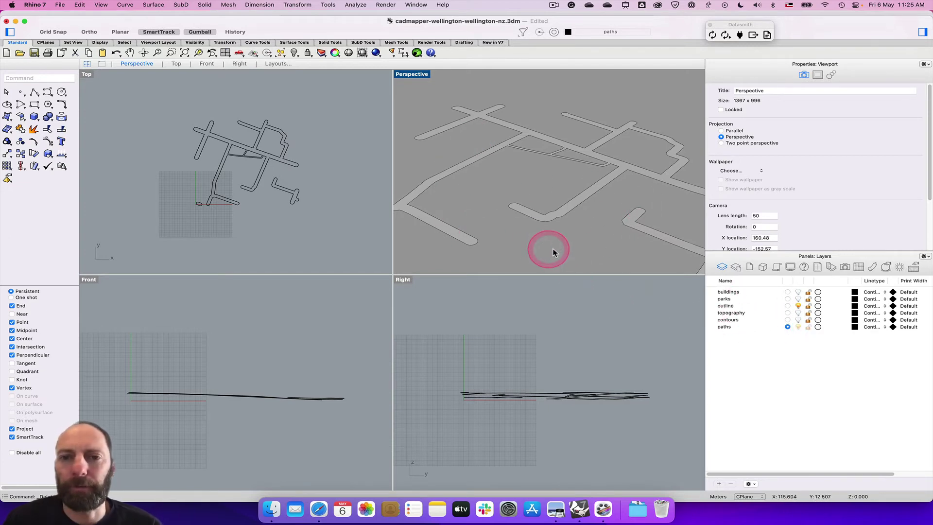
right_click_drag(564, 251, 572, 234)
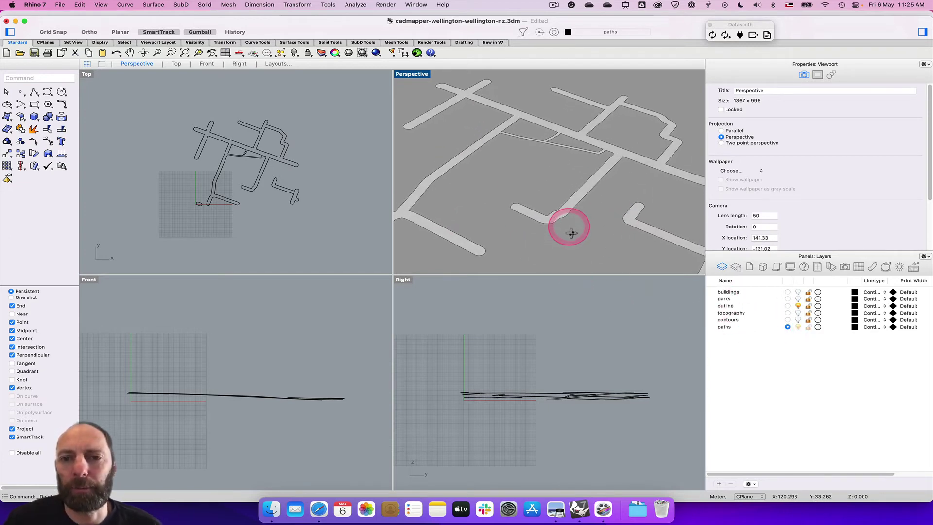
Make topography the current visible layer, then select the paths objects and raise them slightly.
left_click(788, 313)
right_click_drag(590, 187, 570, 176)
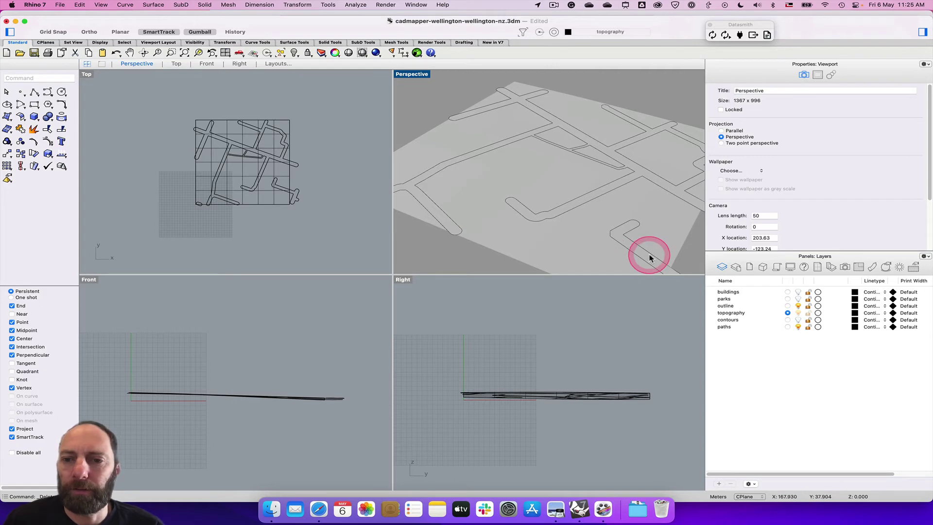
right_click(725, 328)
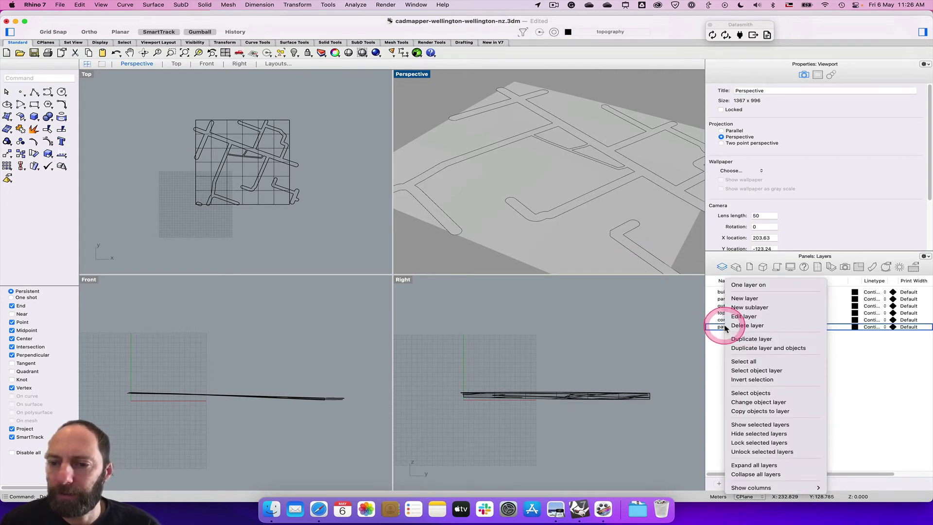
left_click(752, 393)
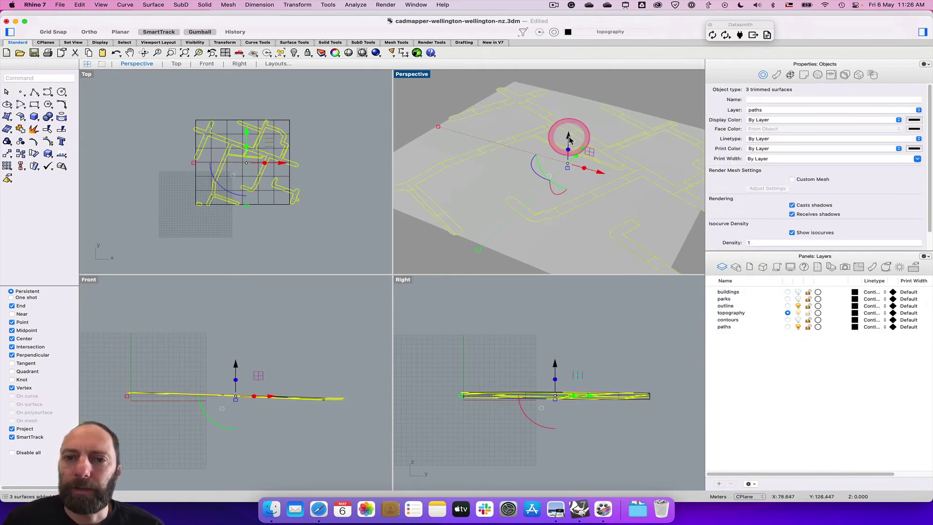
mouse_move(569, 140)
left_mouse_down()
mouse_move(570, 111)
mouse_move(568, 138)
left_mouse_up()
Set the topography layer's Plaster material colour to DarkGreen (#007F00).
left_click(625, 92)
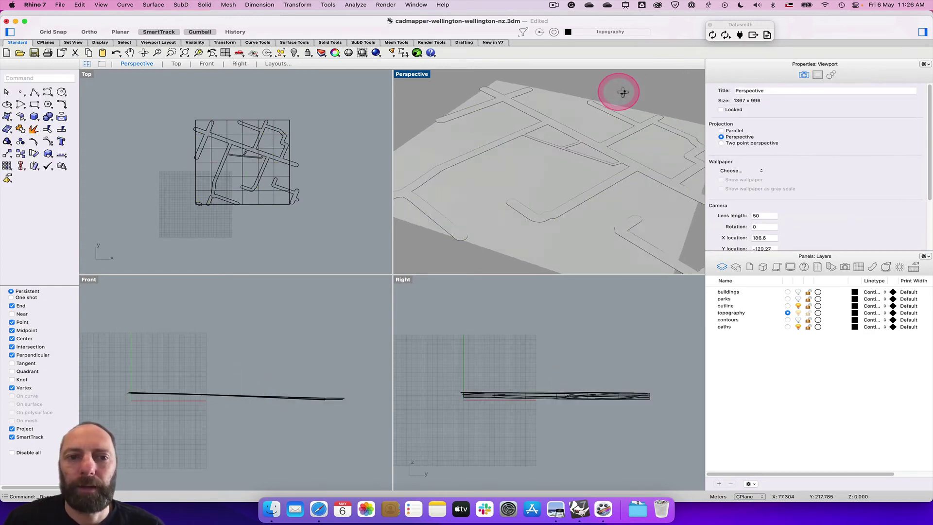
scroll(617, 193, "down", 5)
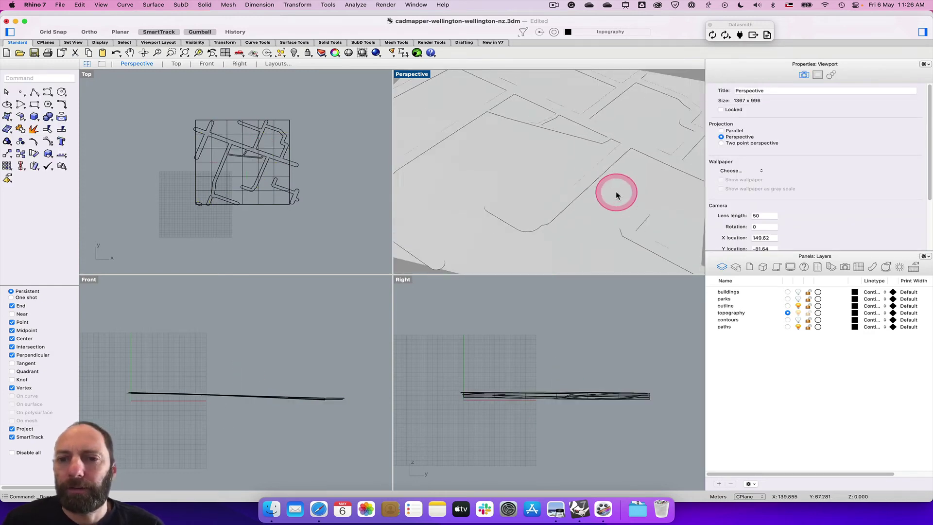
scroll(615, 195, "down", 10)
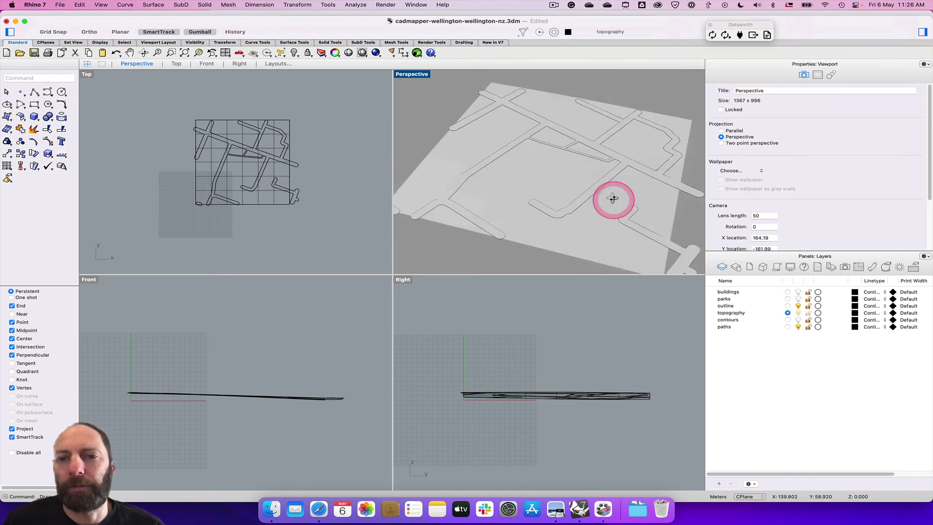
scroll(614, 198, "up", 2)
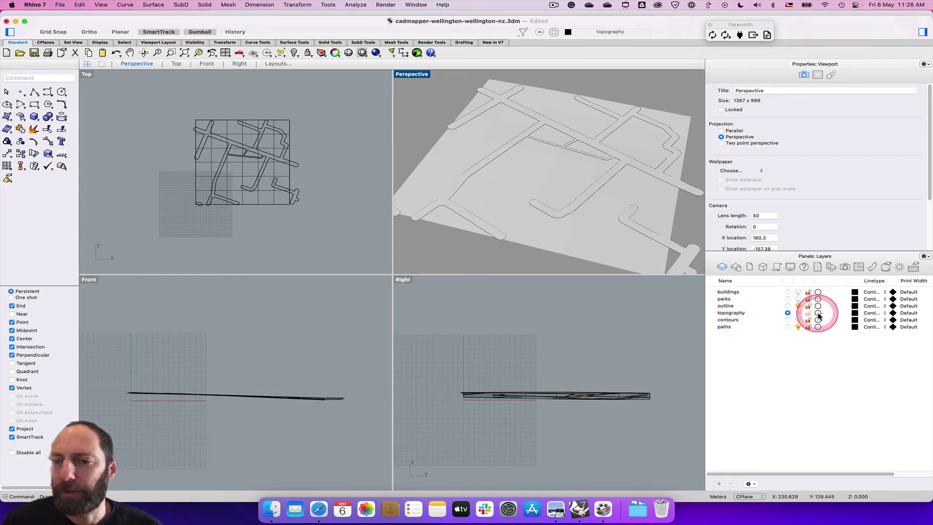
left_click(818, 314)
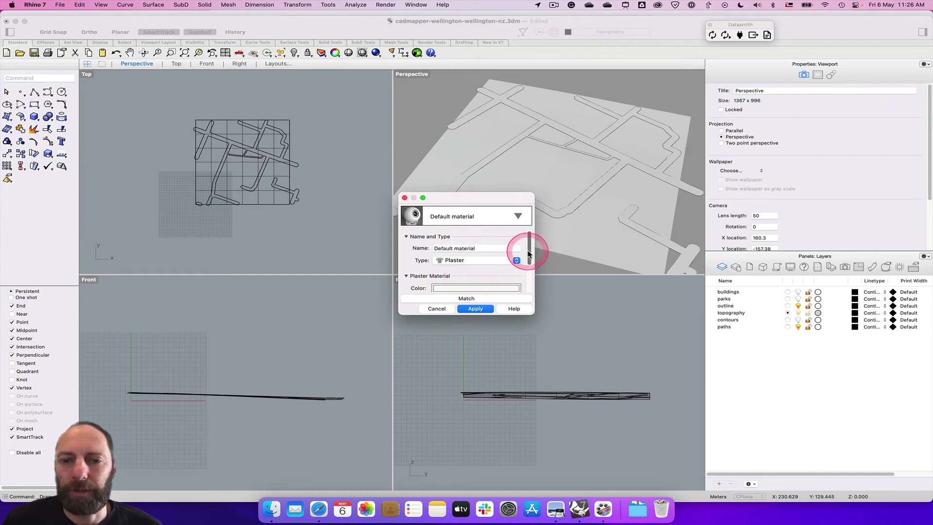
left_click_drag(528, 250, 527, 261)
left_click(472, 270)
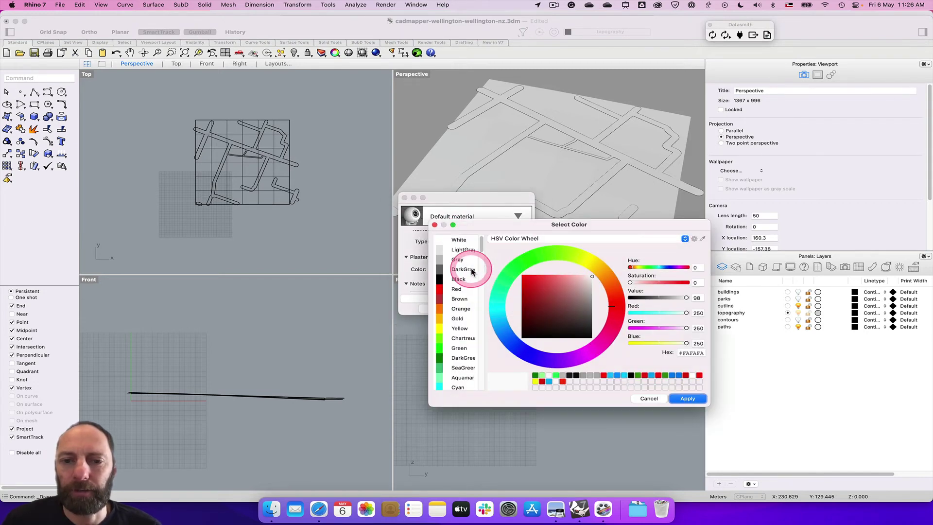
mouse_move(527, 270)
left_mouse_down()
mouse_move(586, 267)
mouse_move(529, 279)
left_mouse_up()
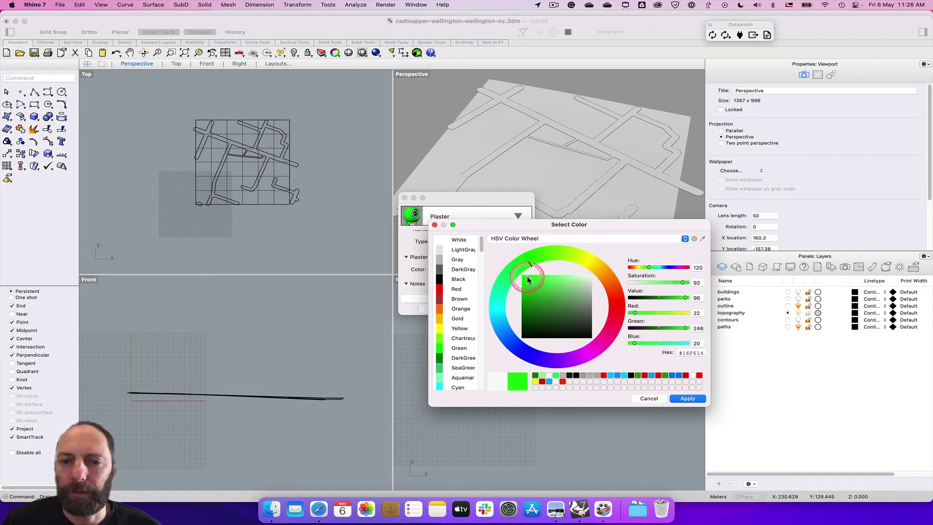
left_click(445, 359)
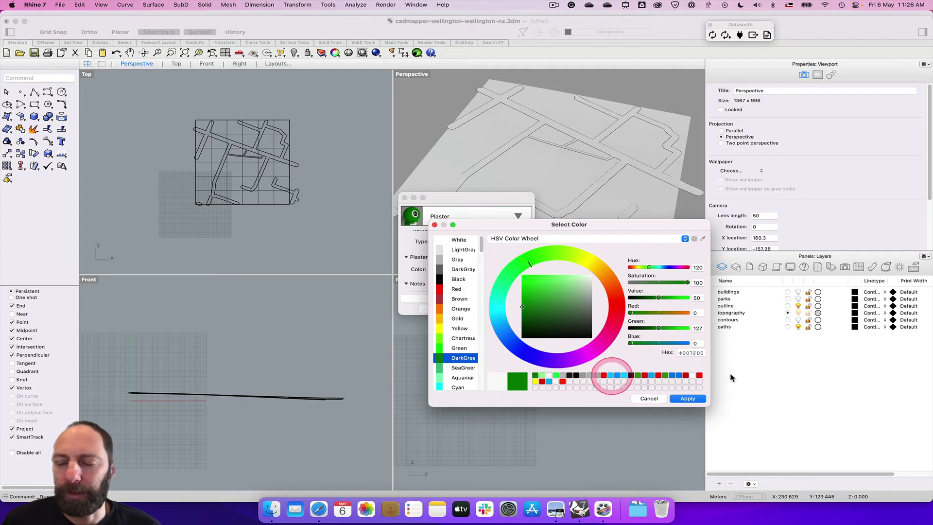
left_click(688, 399)
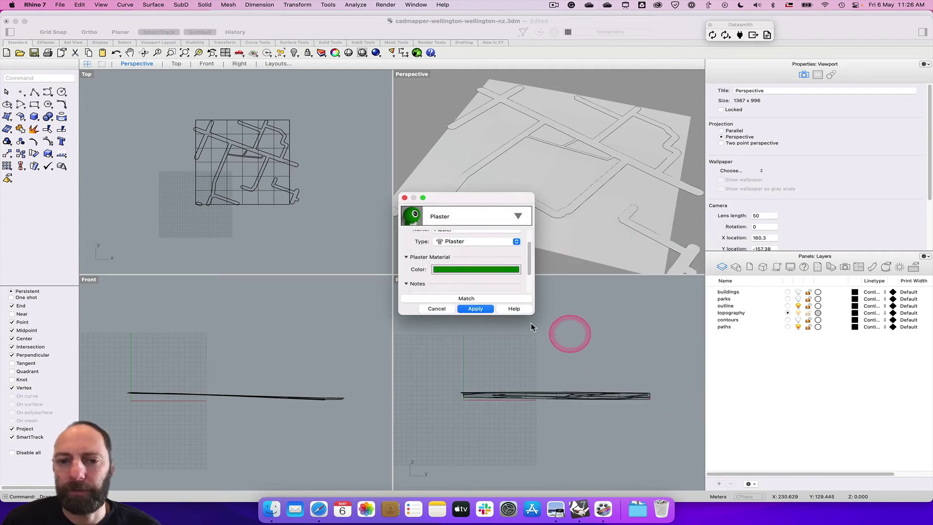
Apply the dark green material to the topography layer.
left_click(476, 310)
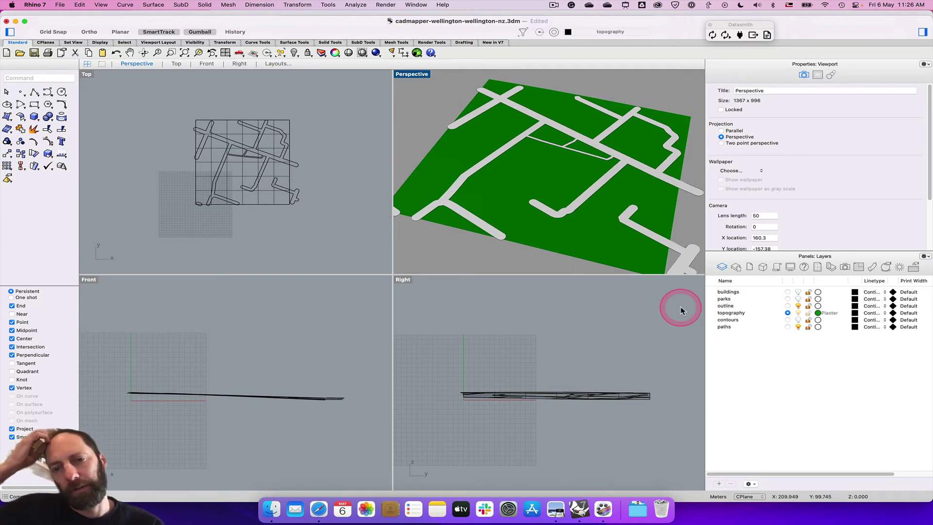
scroll(527, 205, "down", 5)
scroll(532, 202, "up", 3)
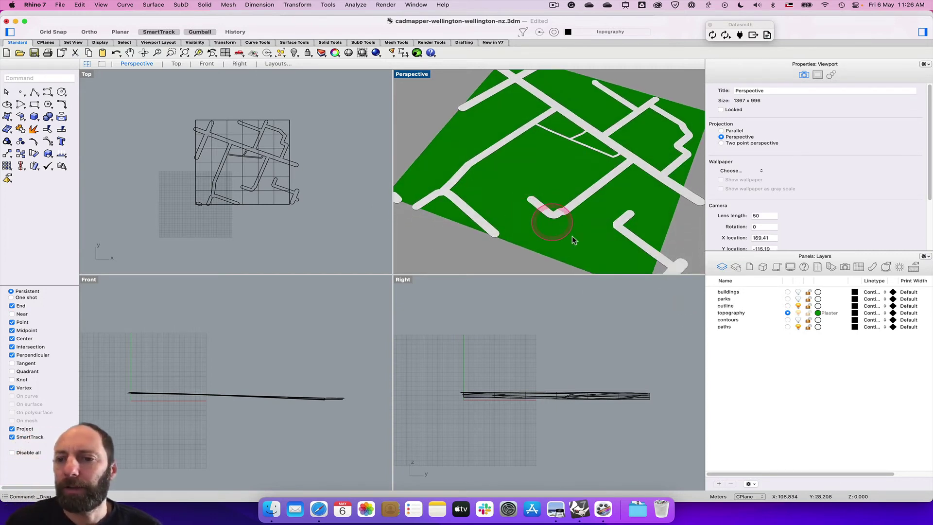
Make parks the current layer in the Layers panel.
left_click(782, 368)
mouse_move(780, 369)
left_mouse_down()
mouse_move(799, 292)
mouse_move(802, 315)
mouse_move(762, 350)
left_mouse_up()
right_click(767, 358)
left_click(742, 362)
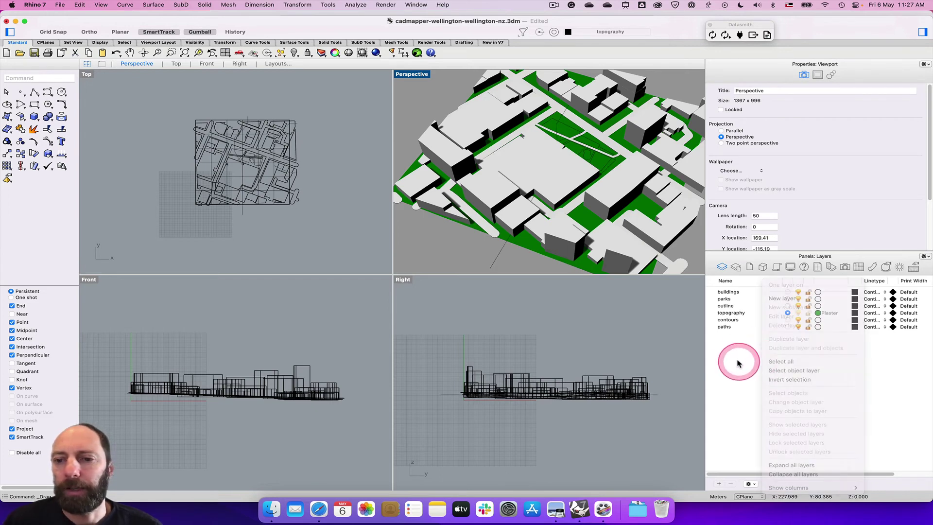
right_click(750, 358)
left_click(735, 368)
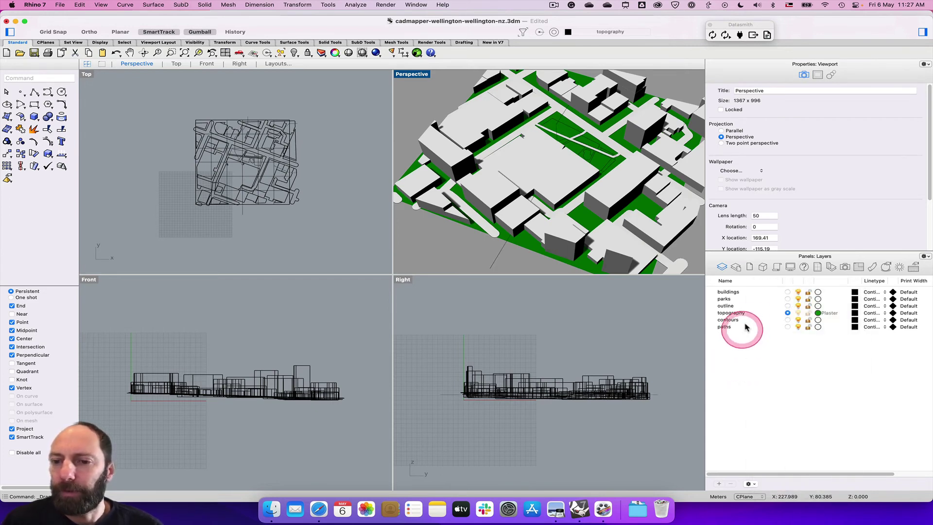
left_click(788, 292)
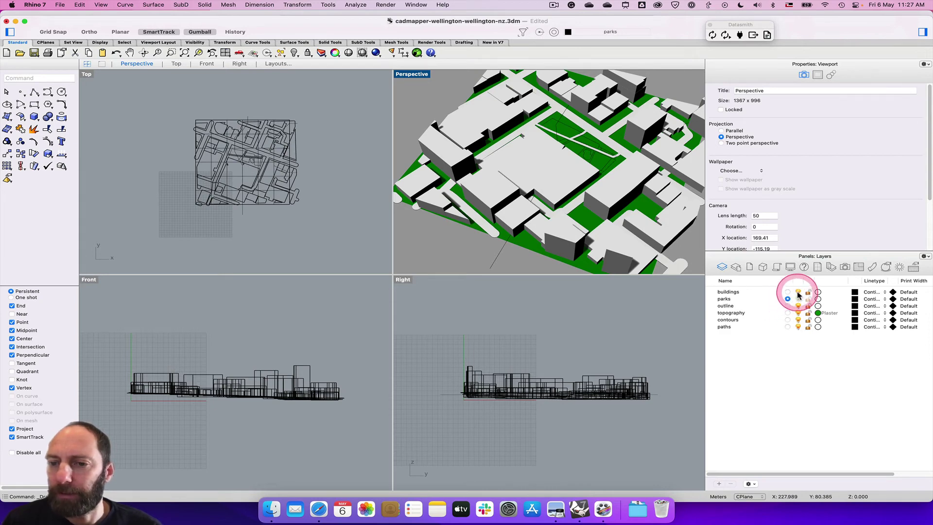
Turn off the buildings, topography and paths layers.
left_click(798, 291)
left_click(798, 313)
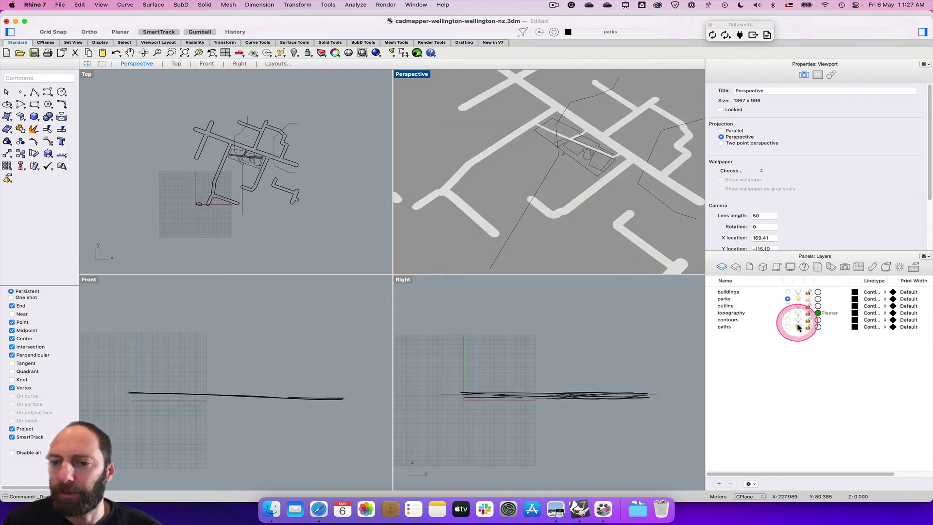
left_click(798, 327)
scroll(559, 155, "up", 5)
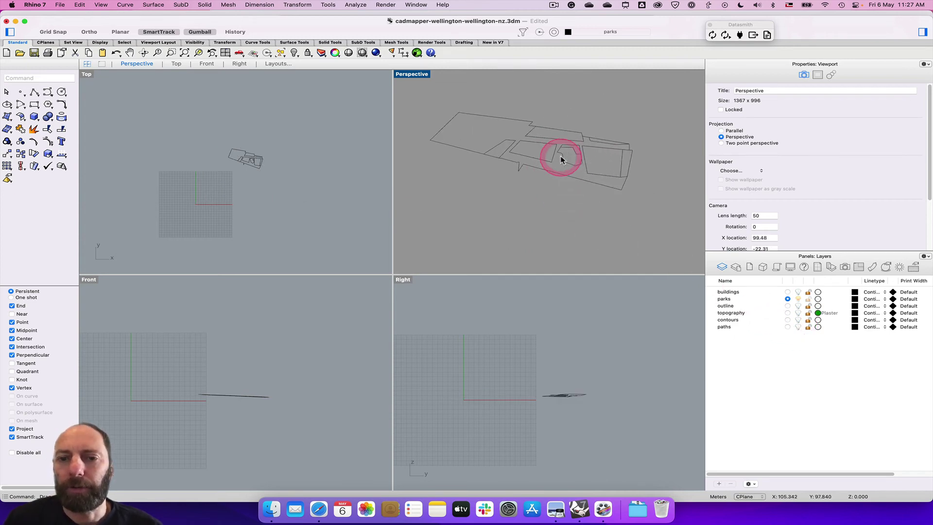
scroll(559, 155, "up", 4)
Select the large closed park boundary curve.
left_click(576, 133)
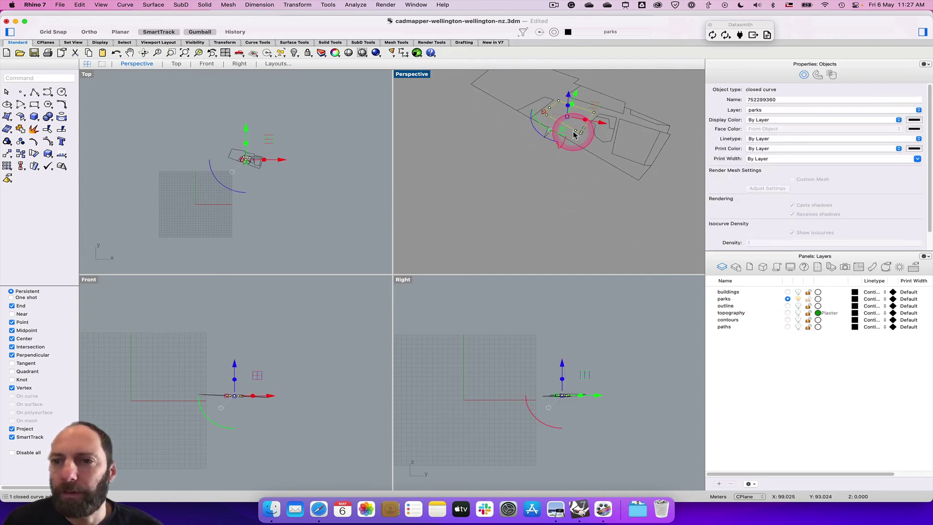
left_click(620, 142)
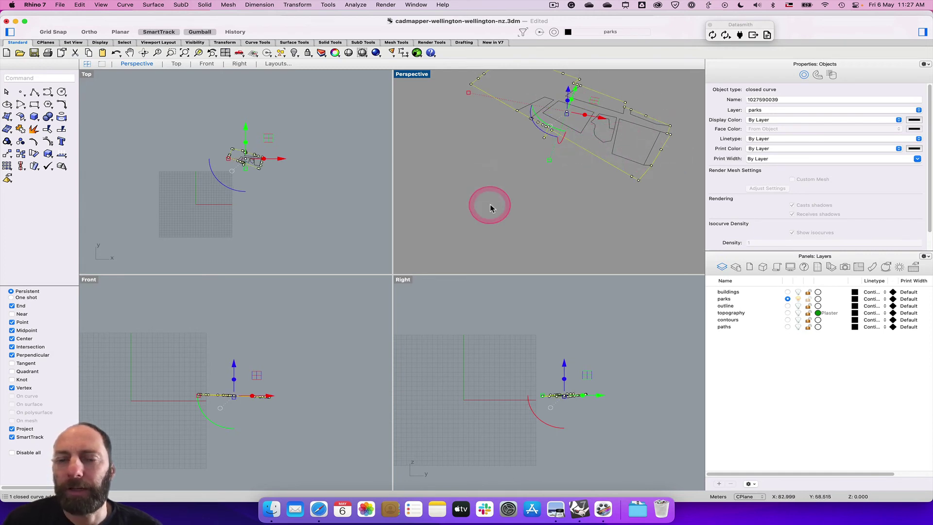
scroll(492, 203, "left", 5)
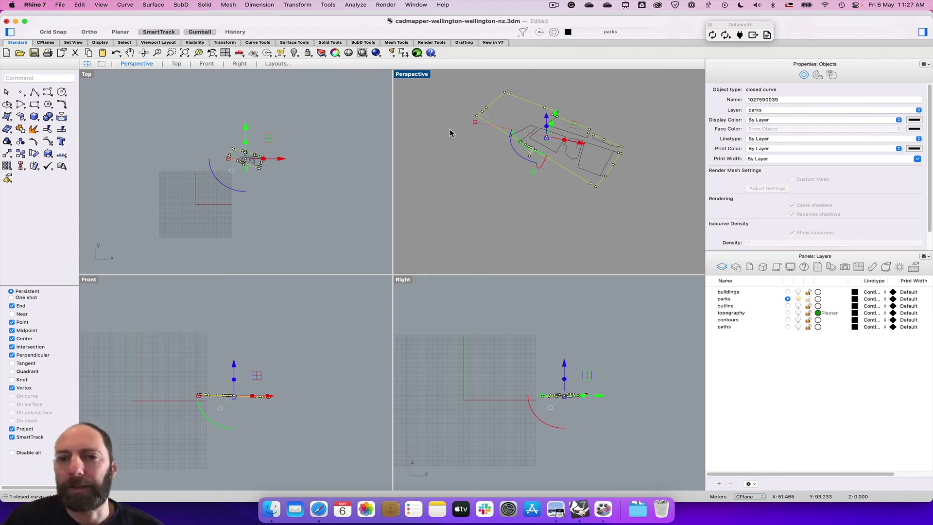
scroll(556, 192, "up", 3)
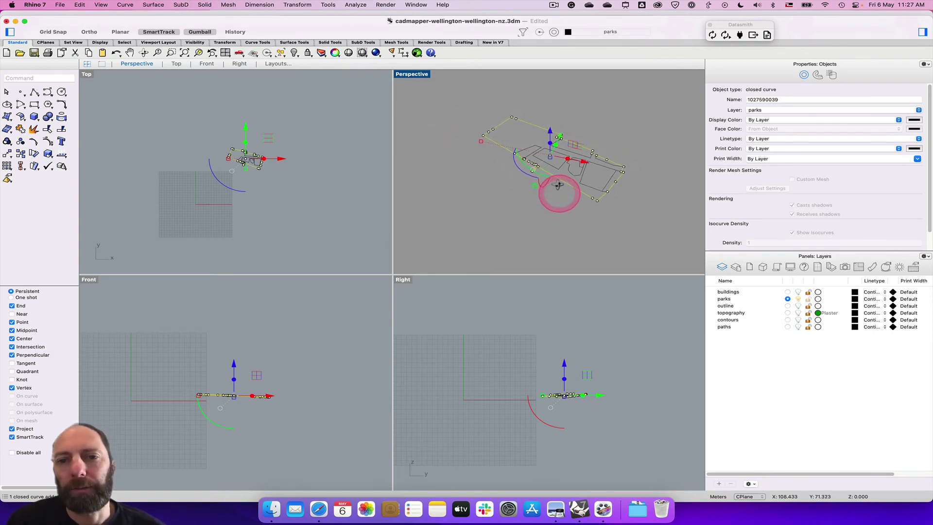
scroll(559, 188, "down", 3)
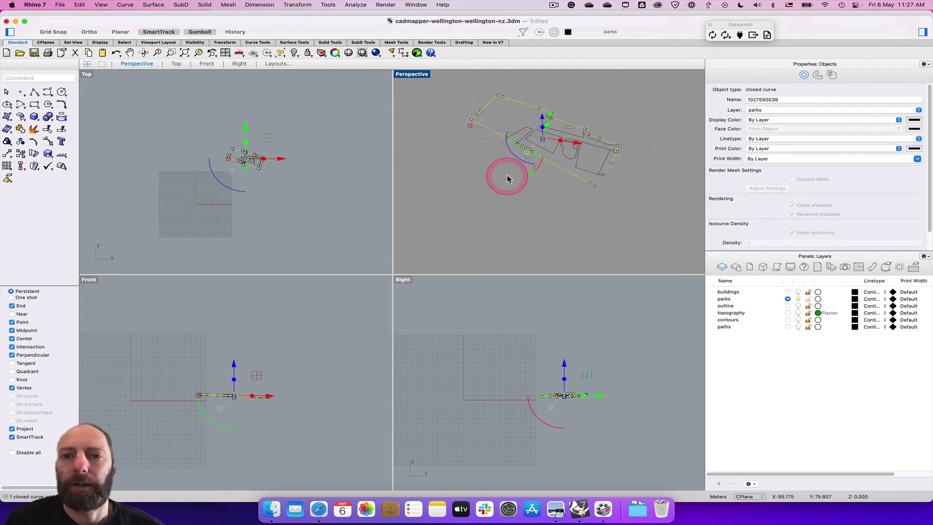
left_click(520, 189)
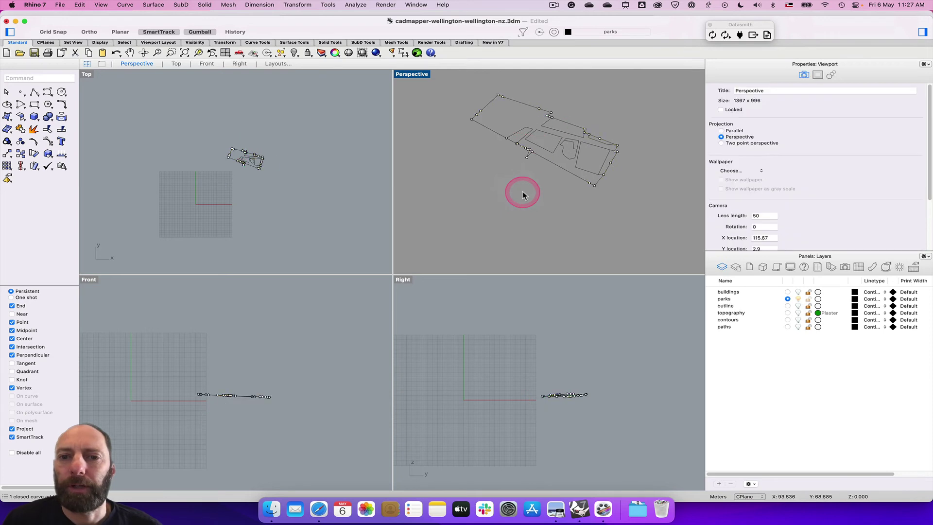
left_click(493, 134)
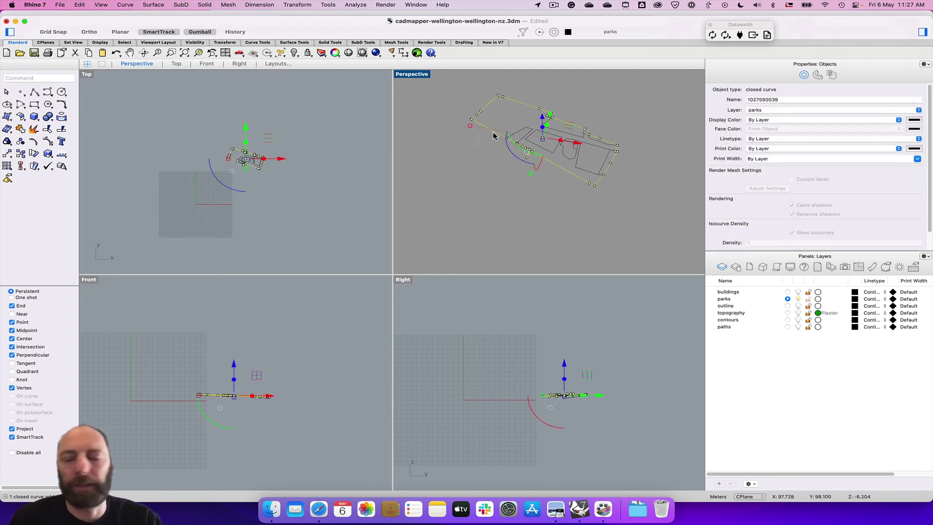
Explode the park boundary into 31 open curves and patch a surface across them with default options.
type("e")
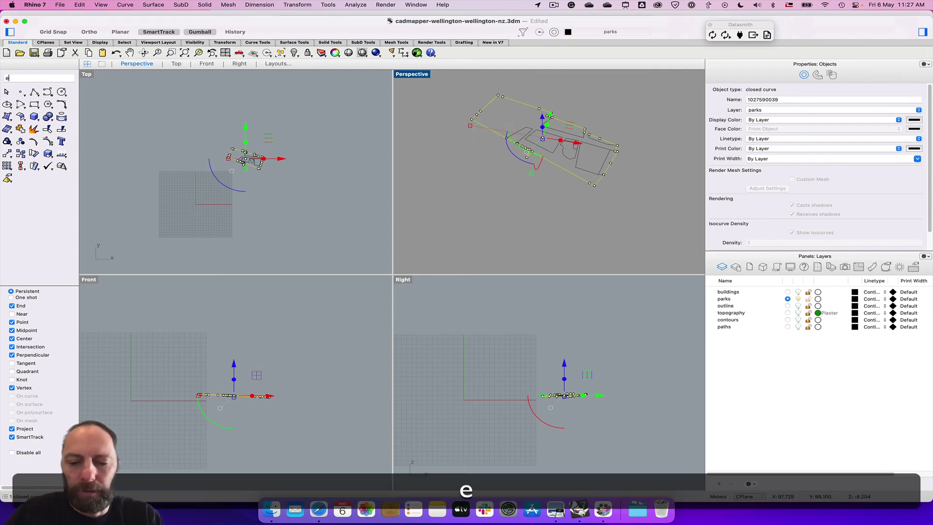
type("xplod")
key("Return")
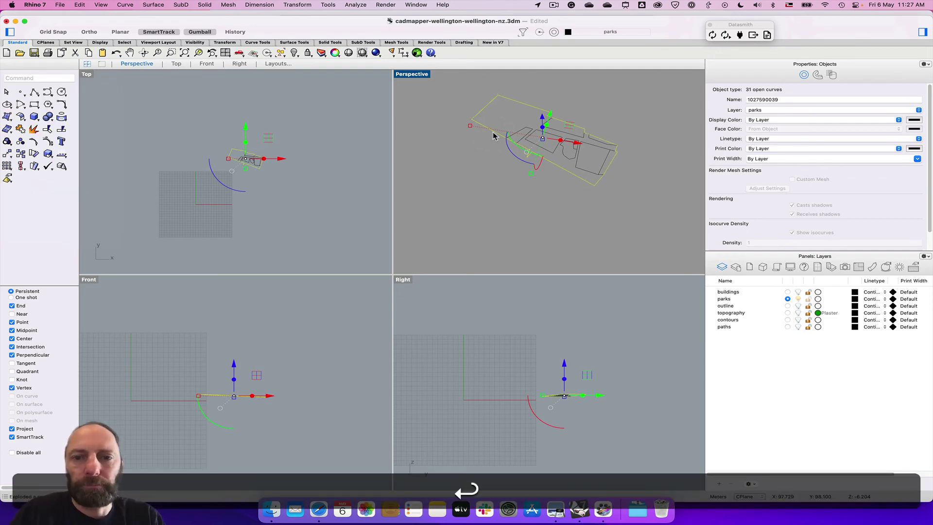
type("Patch")
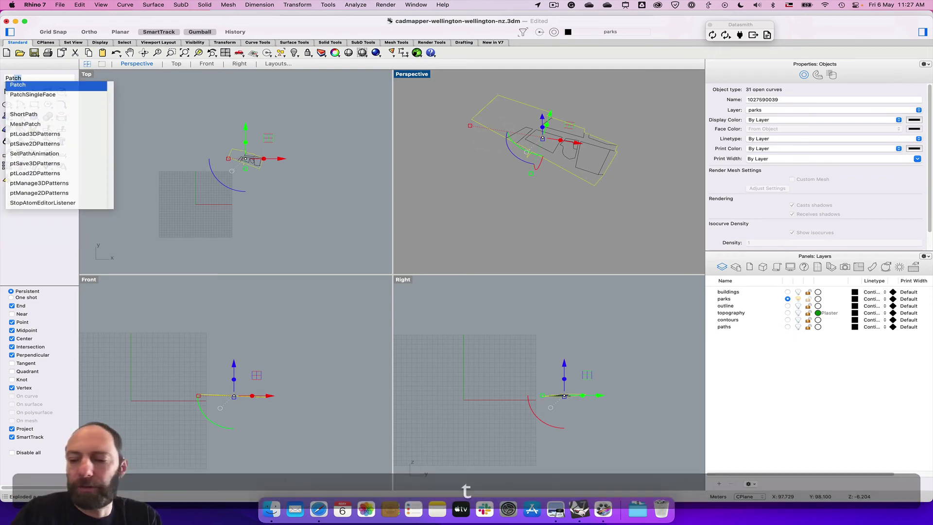
key("Return")
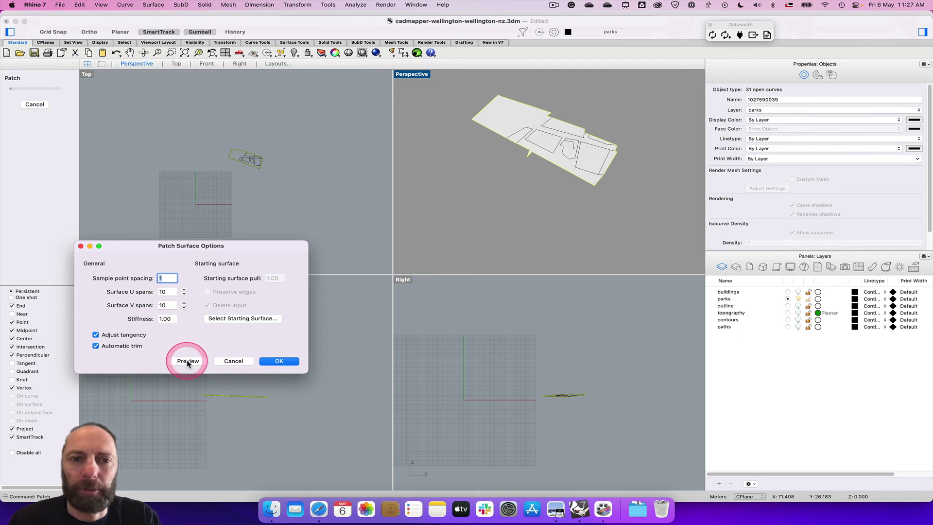
left_click(279, 361)
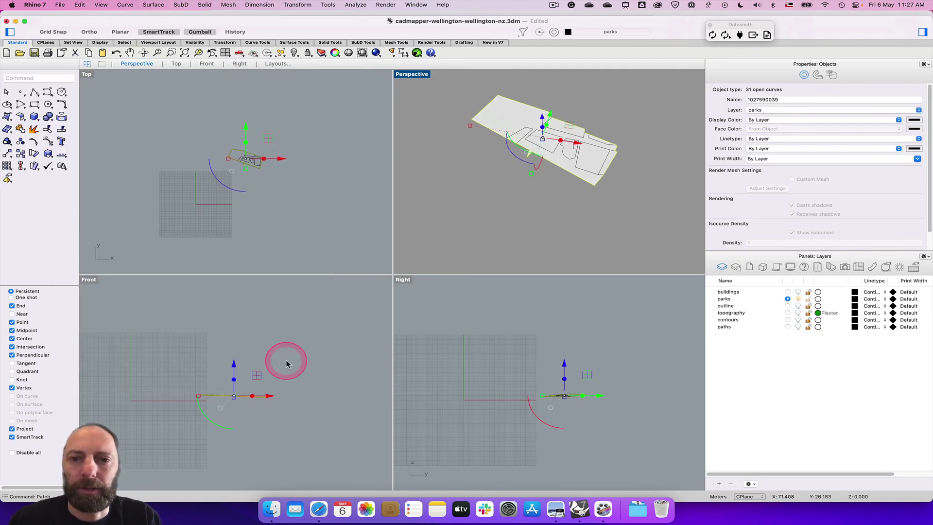
right_click_drag(484, 168, 548, 136)
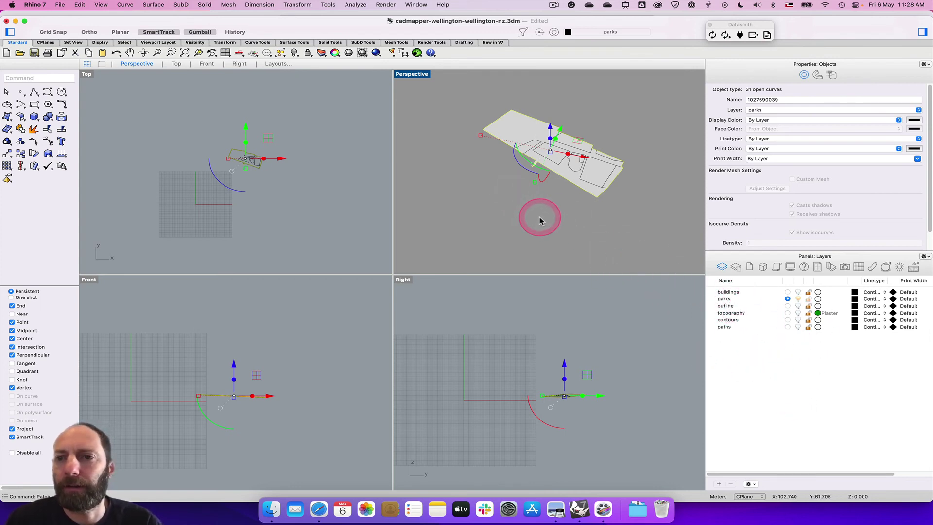
Add a 'park Surfaces' layer and move it just below parks.
left_click(720, 485)
type("parks")
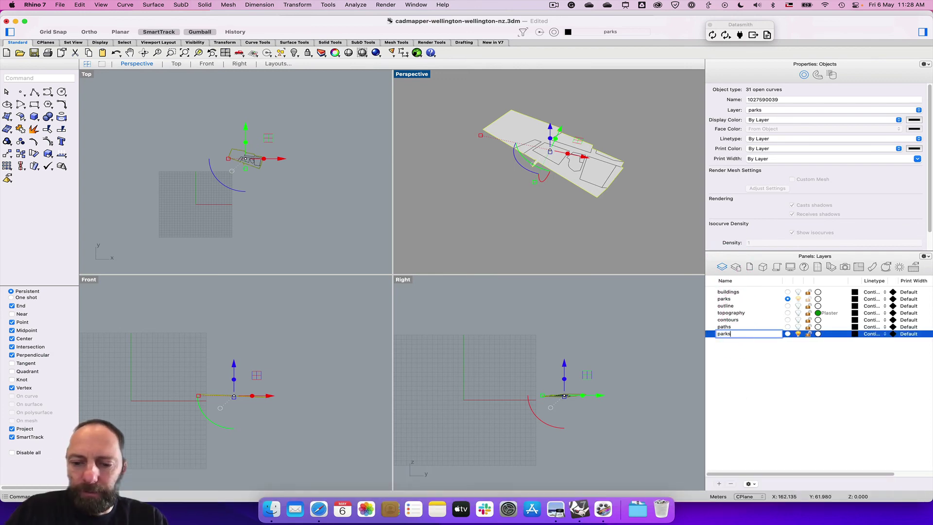
key("BackSpace")
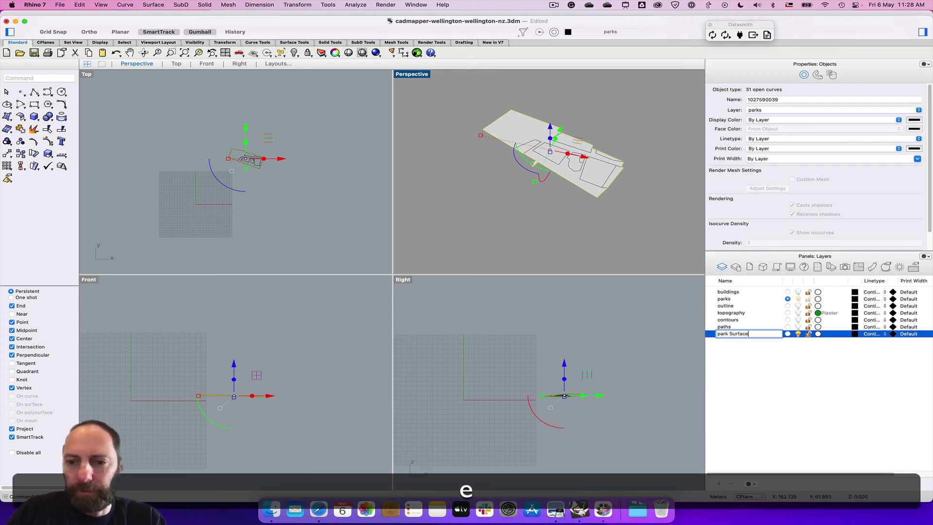
key("Return")
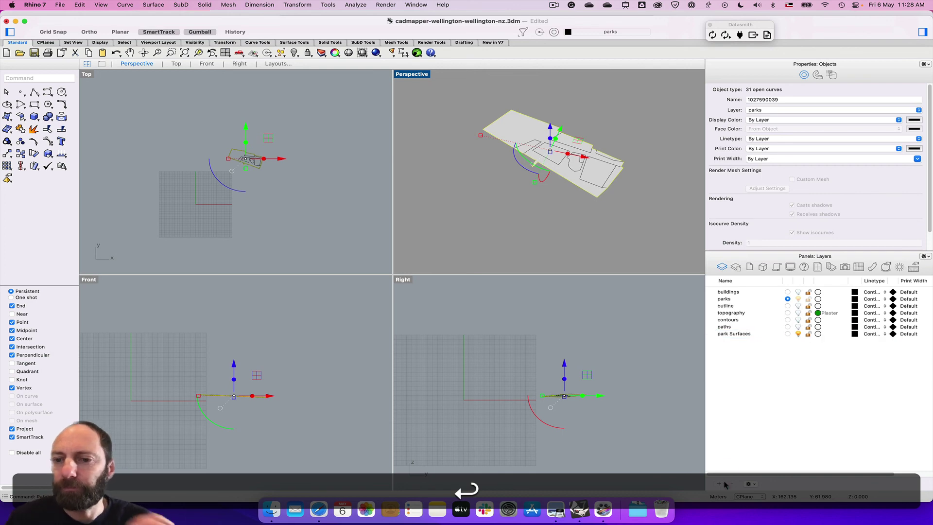
left_click_drag(720, 336, 719, 308)
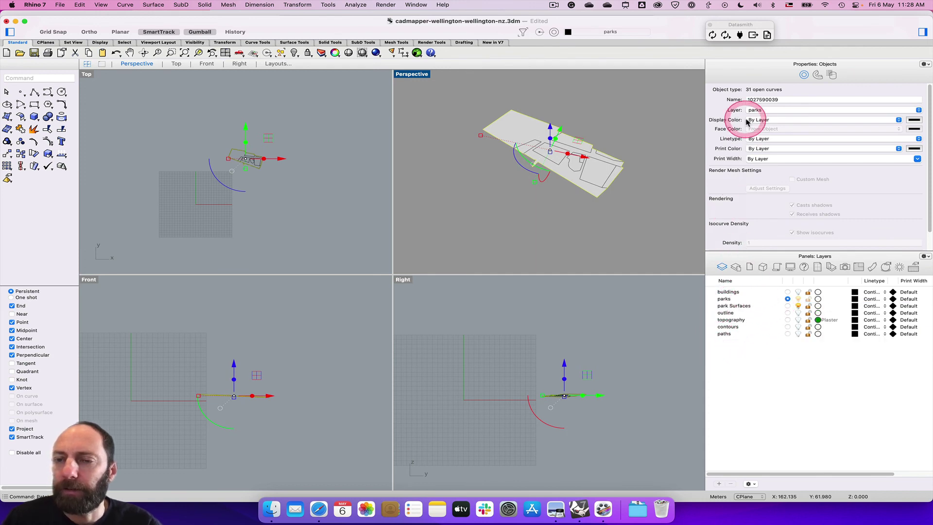
Assign the park patch surface to the park Surfaces layer and deselect it.
left_click(524, 131)
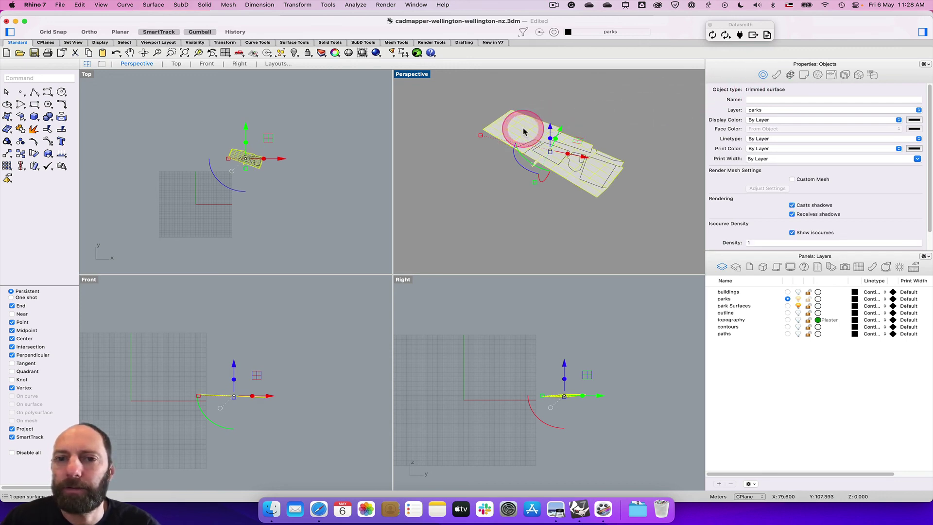
left_click(769, 111)
left_click(767, 117)
left_click(627, 125)
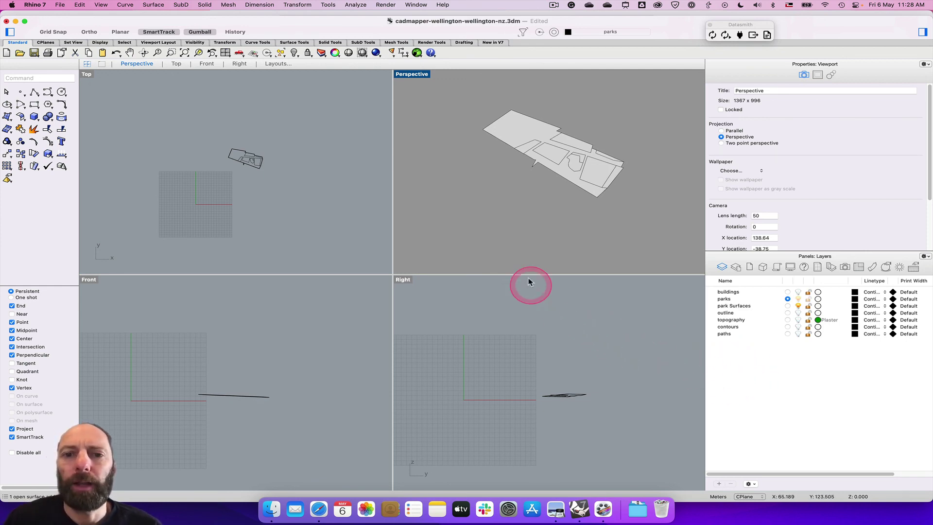
Make buildings current, turn on outline, topography, contours and paths, and zoom out on the site.
left_click(788, 292)
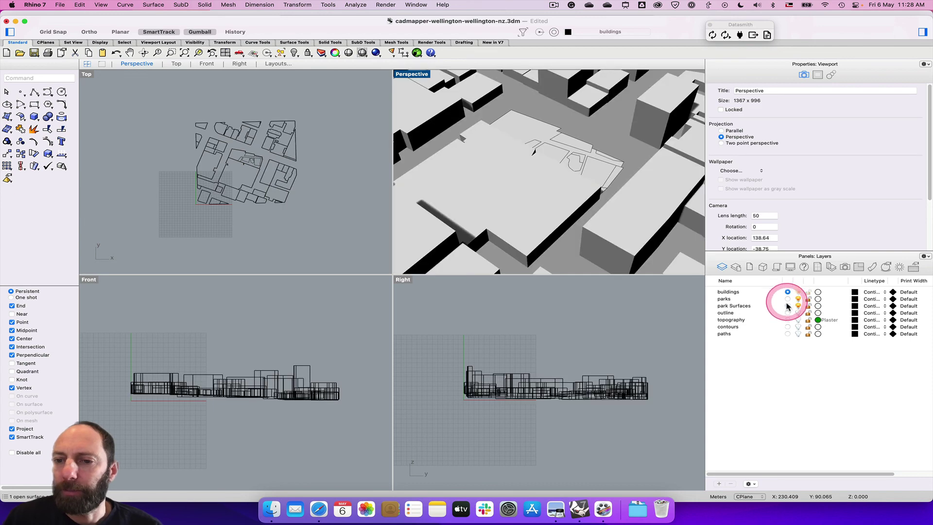
left_click(798, 313)
left_click(798, 319)
left_click(798, 327)
left_click(798, 334)
scroll(492, 216, "up", 6)
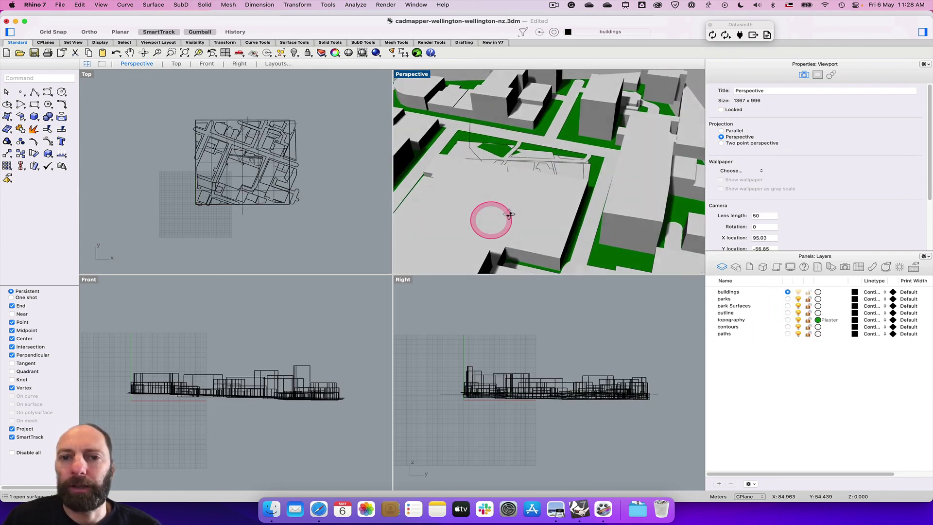
scroll(499, 212, "up", 10)
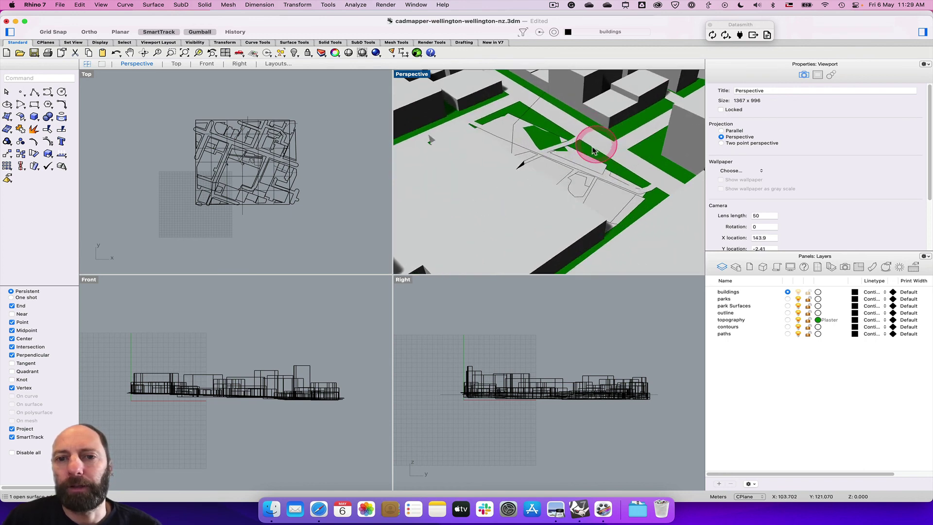
scroll(545, 180, "down", 10)
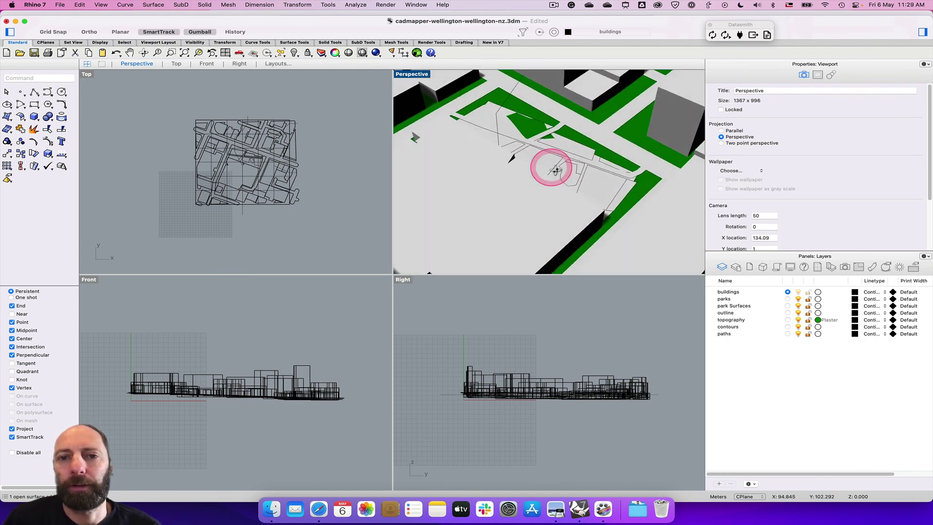
right_click_drag(556, 173, 560, 193)
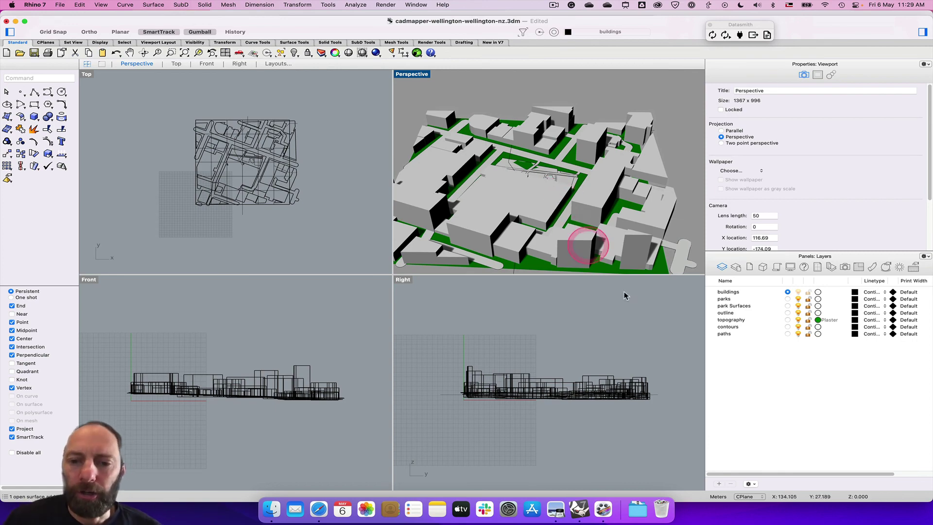